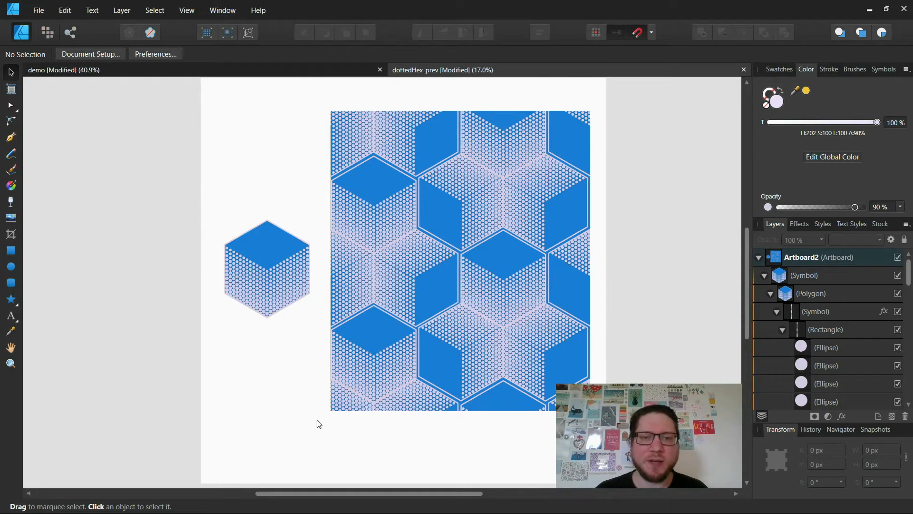
Examine the standalone hexagon symbol and the dot-column symbols nested inside its polygon.
click(271, 232)
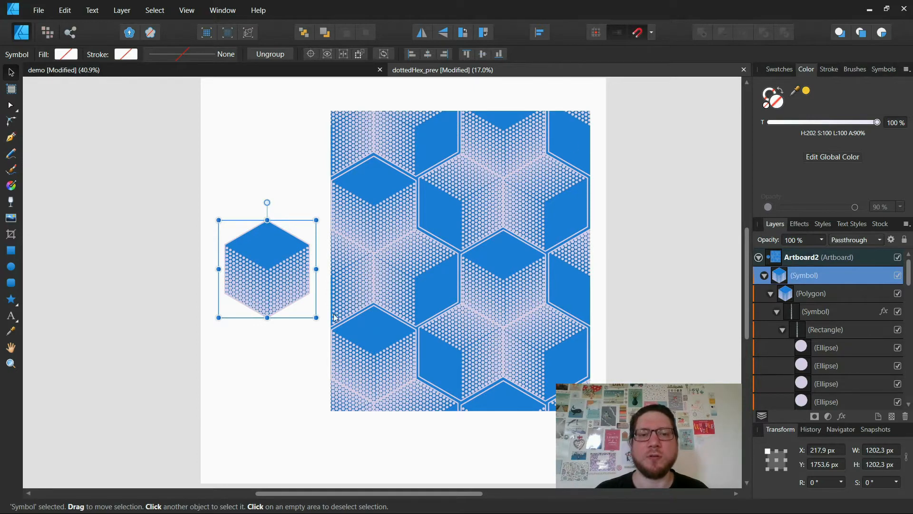
click(292, 398)
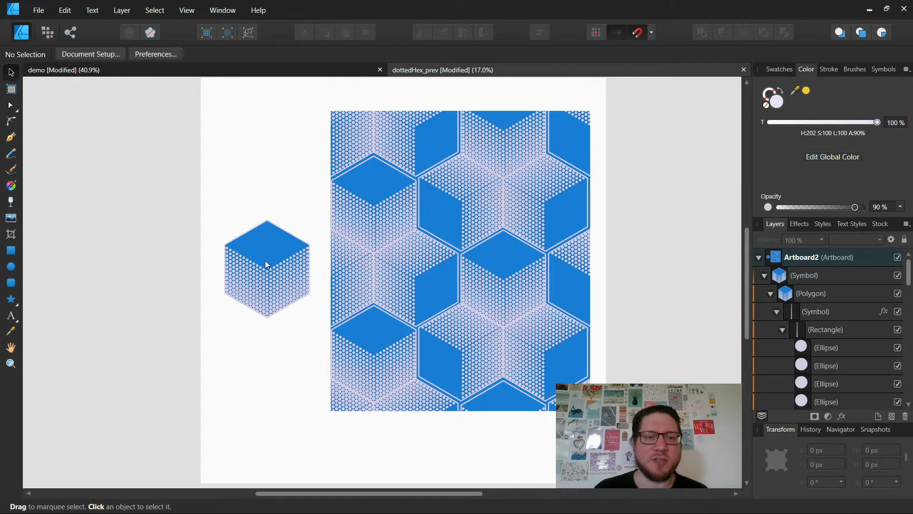
scroll(260, 269, up, 2)
scroll(259, 267, up, 2)
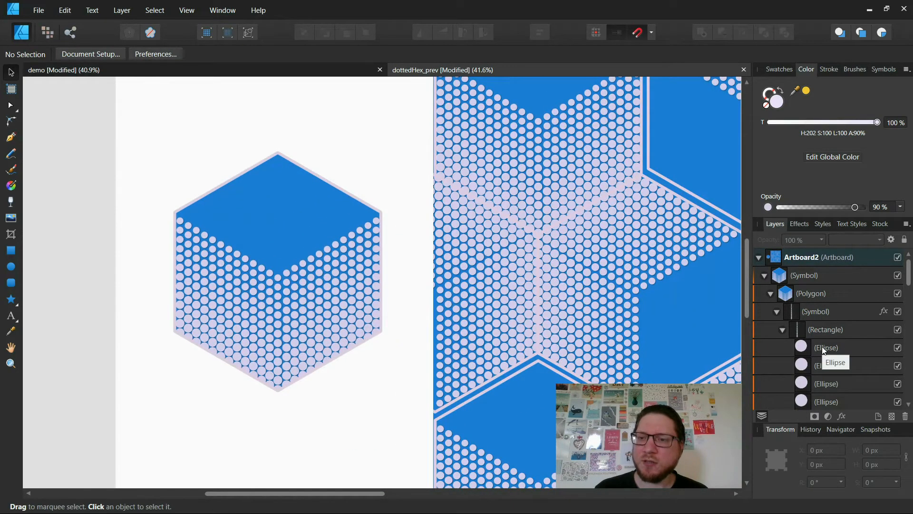
click(809, 275)
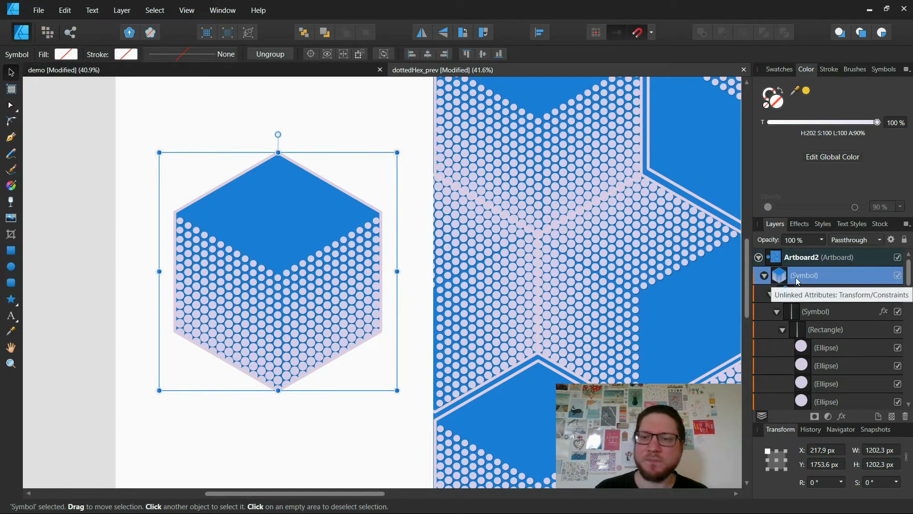
click(776, 312)
click(810, 315)
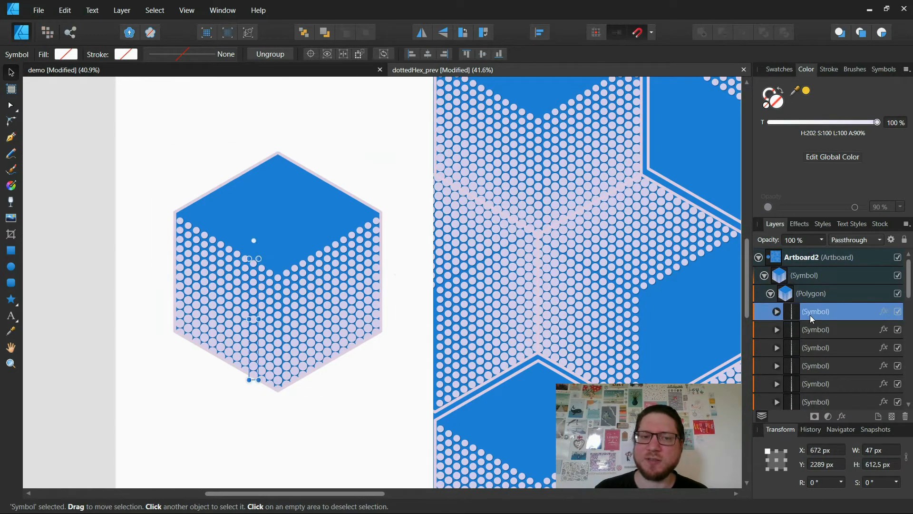
click(815, 329)
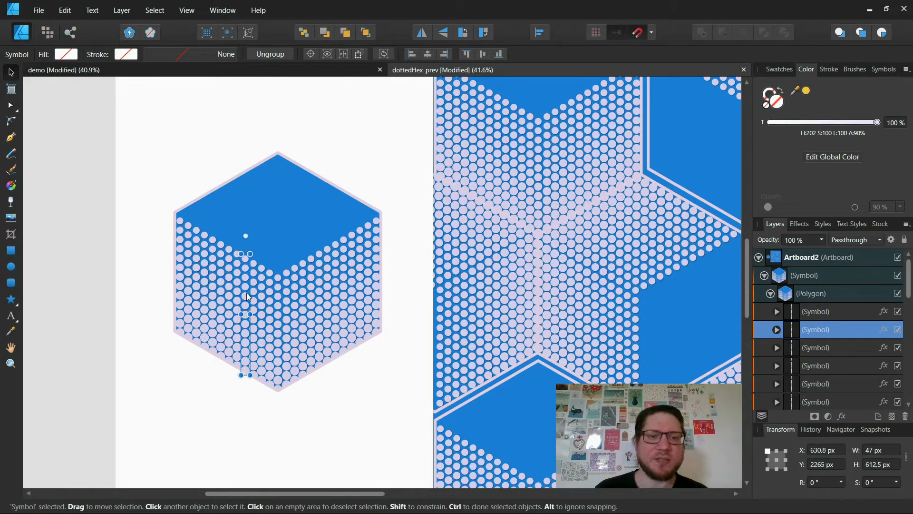
click(829, 353)
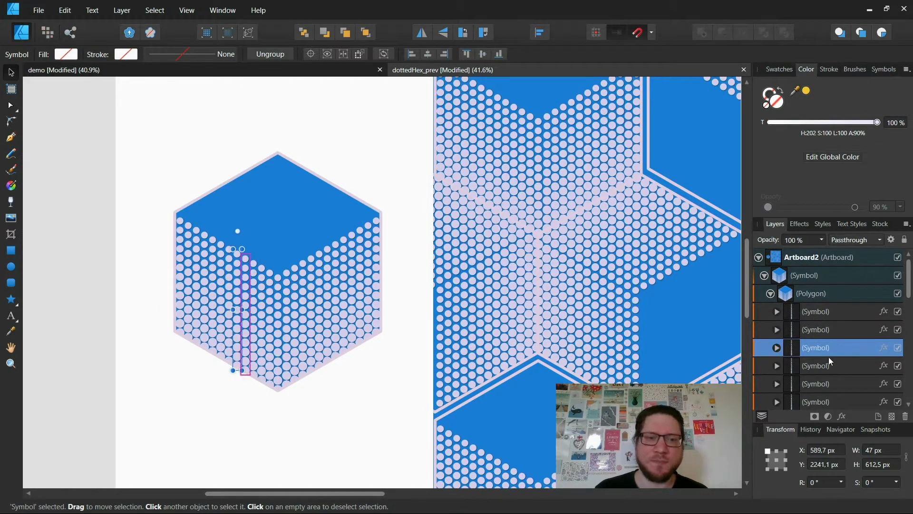
Fill the topmost ellipse in the first nested dot-column symbol with the stored yellow (H 48, S 87, L 58).
click(777, 311)
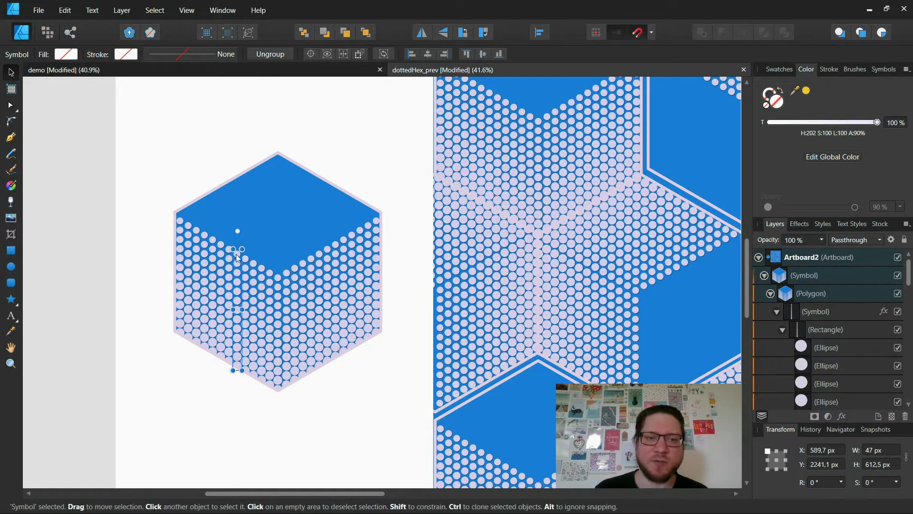
click(809, 344)
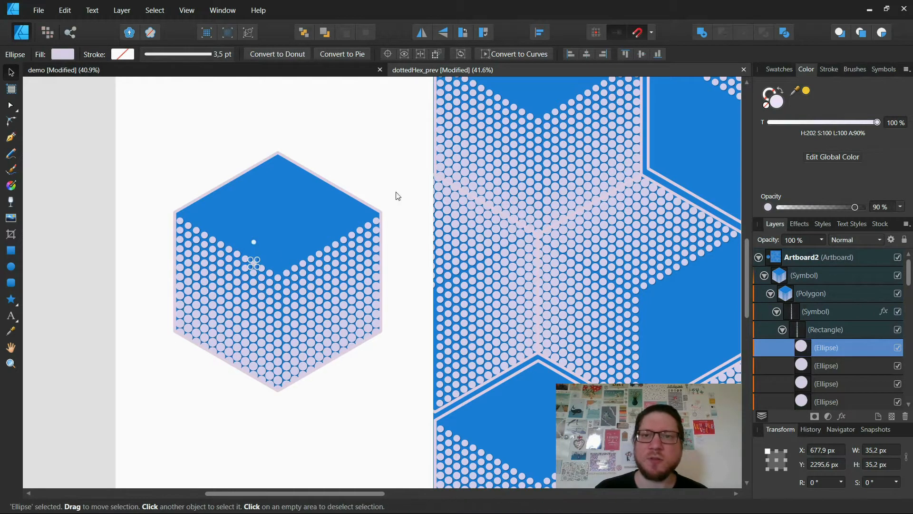
click(807, 91)
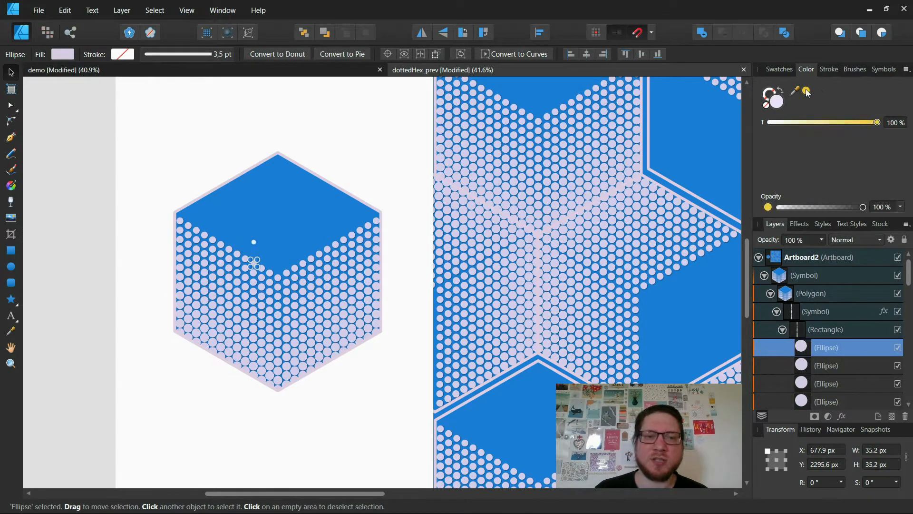
click(807, 91)
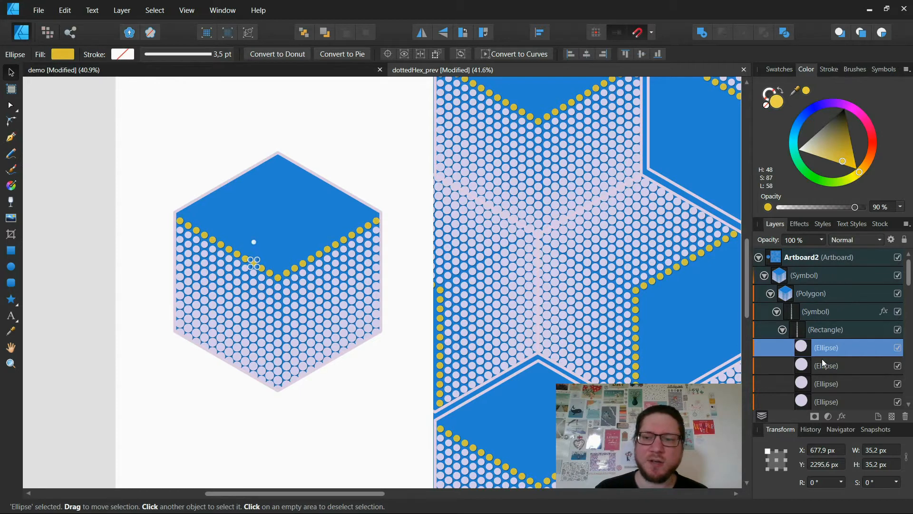
click(782, 329)
click(777, 311)
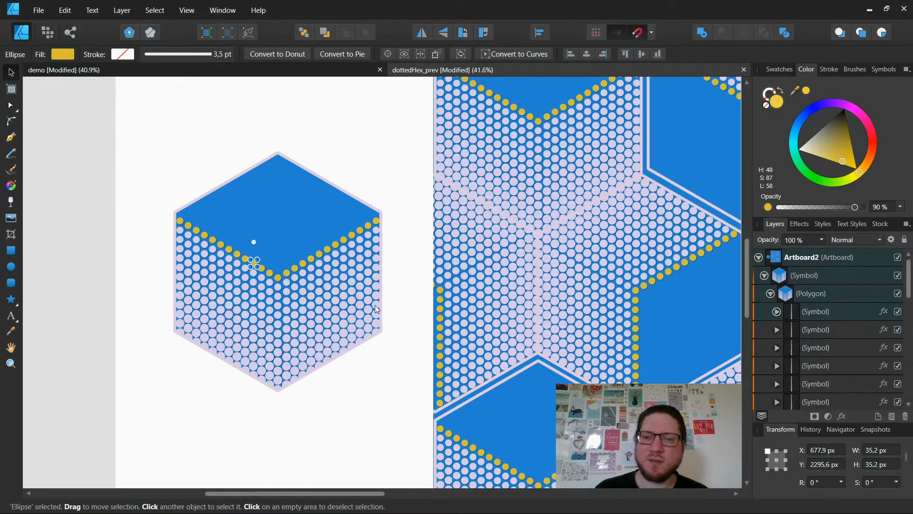
scroll(235, 260, down, 3)
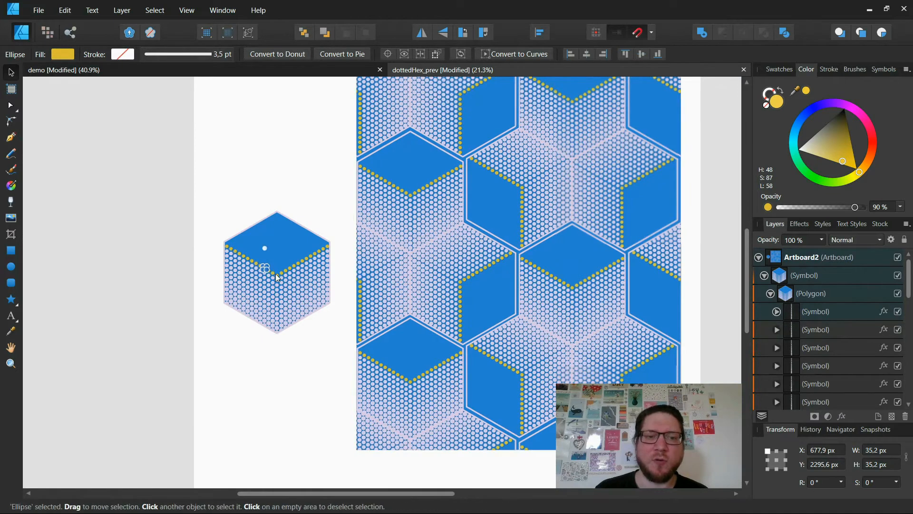
scroll(400, 213, down, 1)
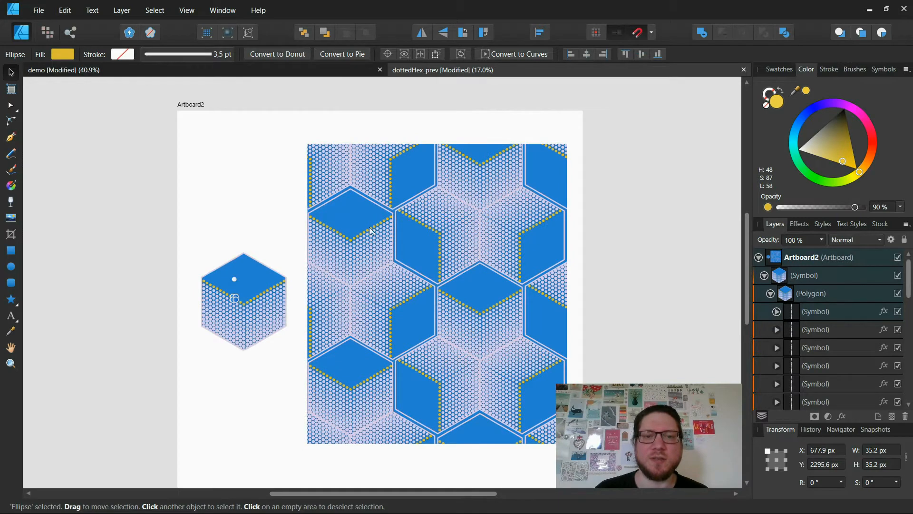
click(265, 229)
scroll(265, 228, up, 1)
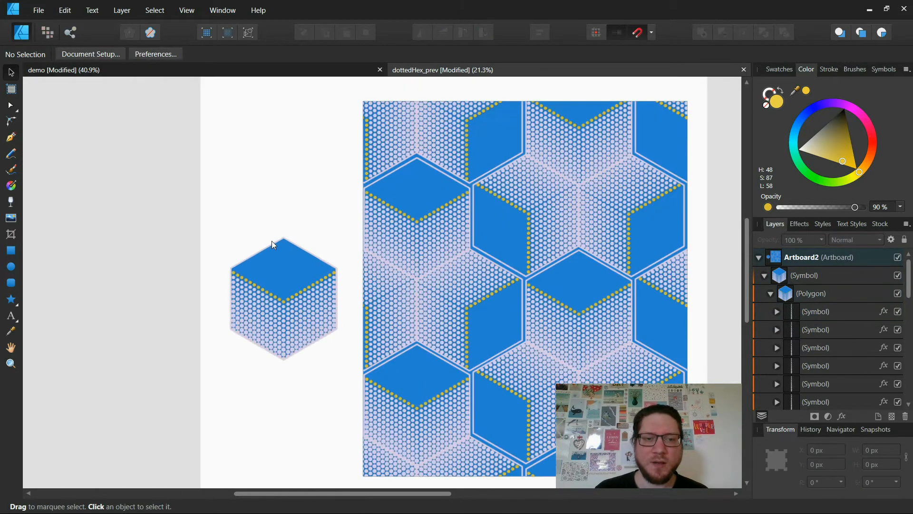
scroll(273, 315, up, 6)
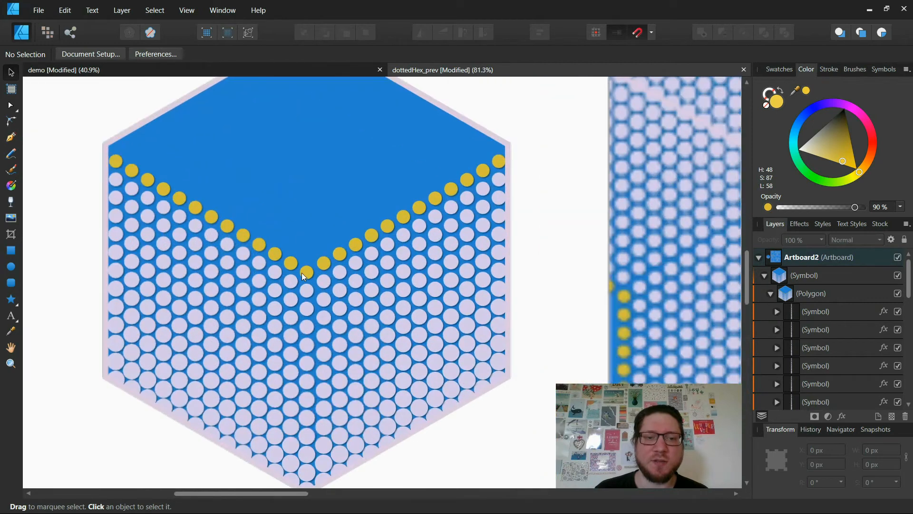
click(303, 272)
double_click(305, 273)
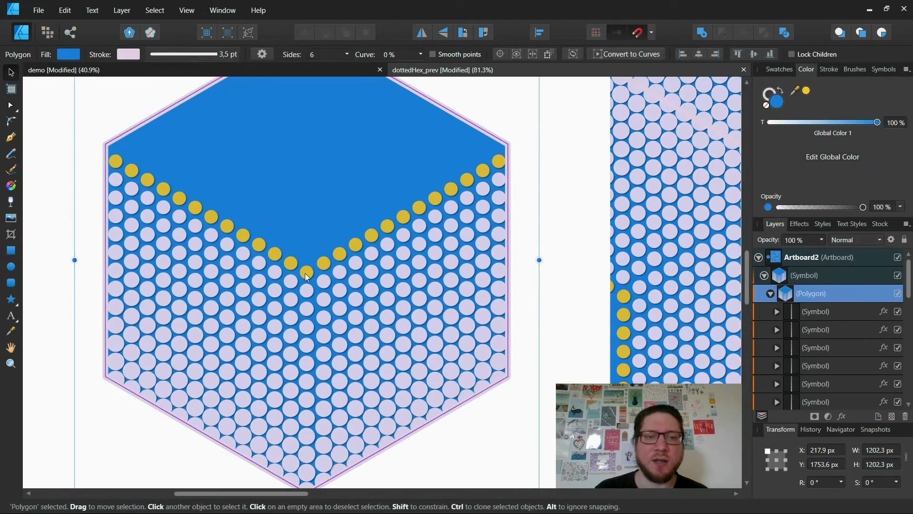
double_click(305, 273)
double_click(310, 275)
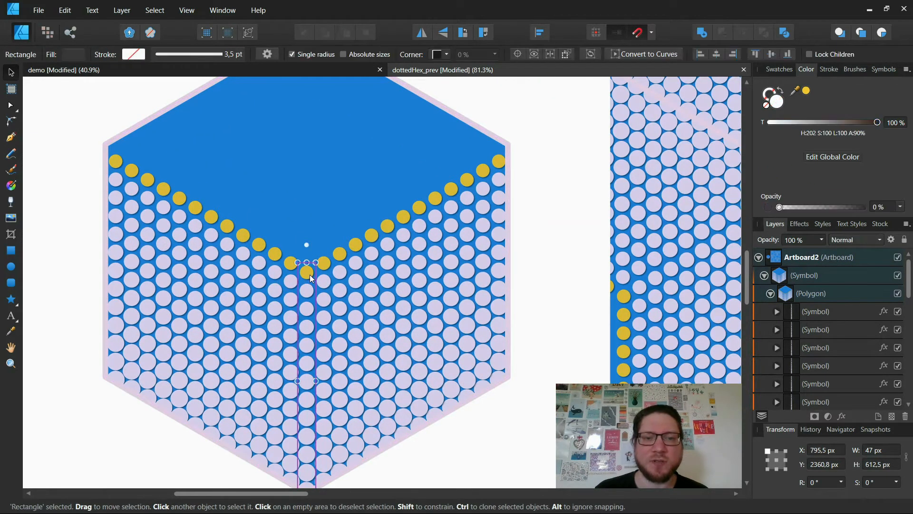
Stretch the yellow ellipse inside the first nested dot-column symbol downward to about 84 px tall, then deselect it.
click(778, 312)
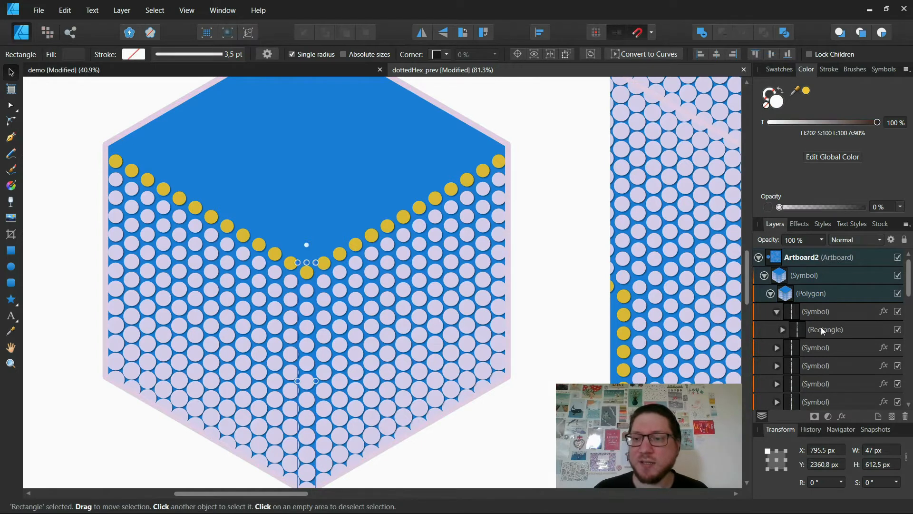
click(812, 331)
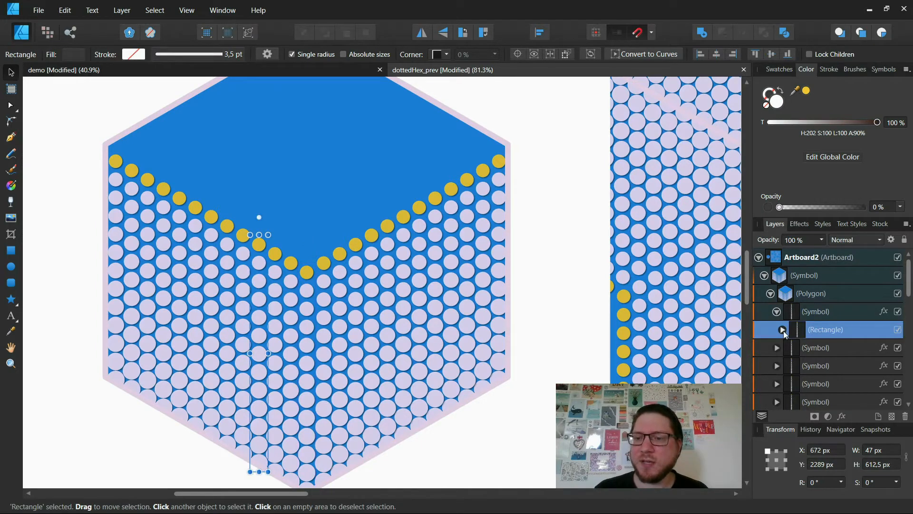
click(783, 329)
click(817, 347)
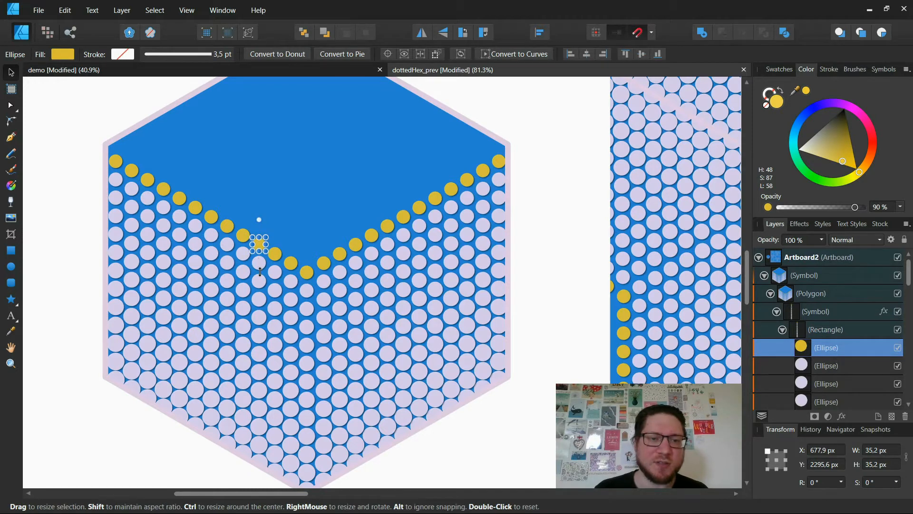
mouse_move(260, 272)
mouse_down()
mouse_move(259, 245)
mouse_move(259, 270)
mouse_up()
scroll(304, 253, down, 3)
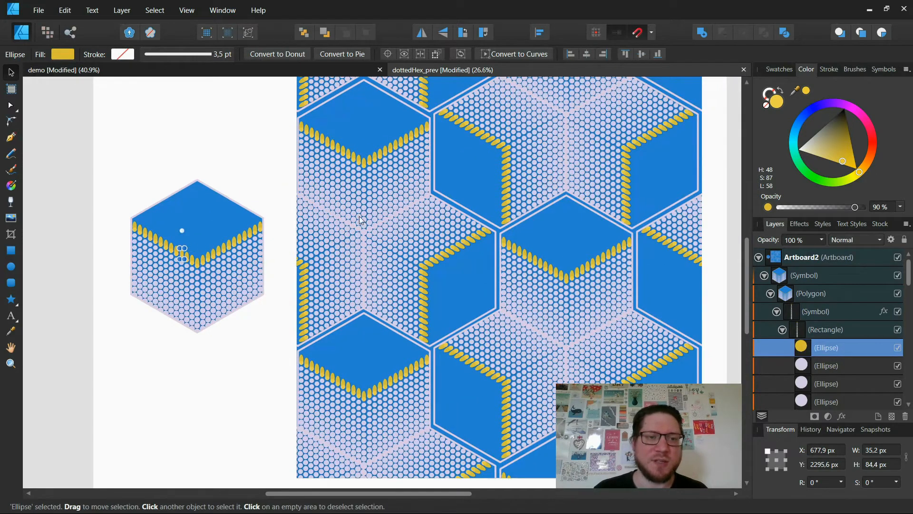
scroll(362, 216, right, 1)
scroll(362, 216, down, 1)
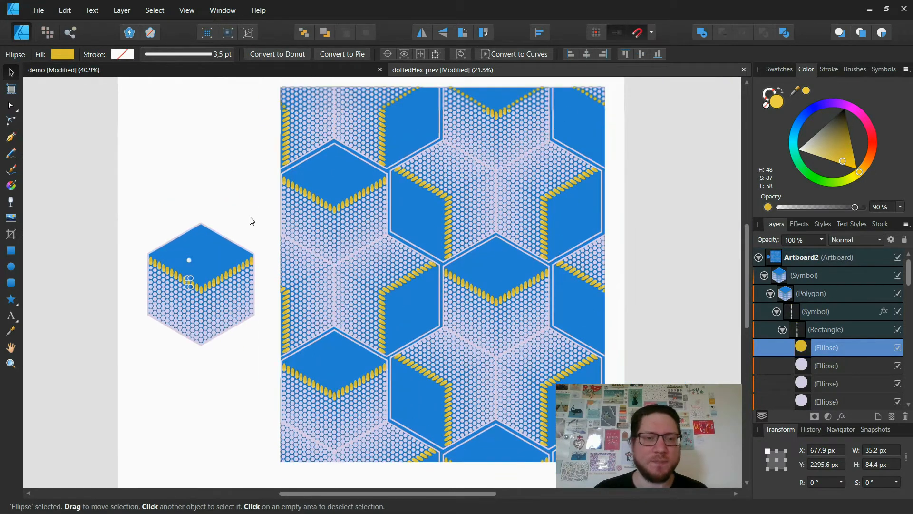
click(217, 206)
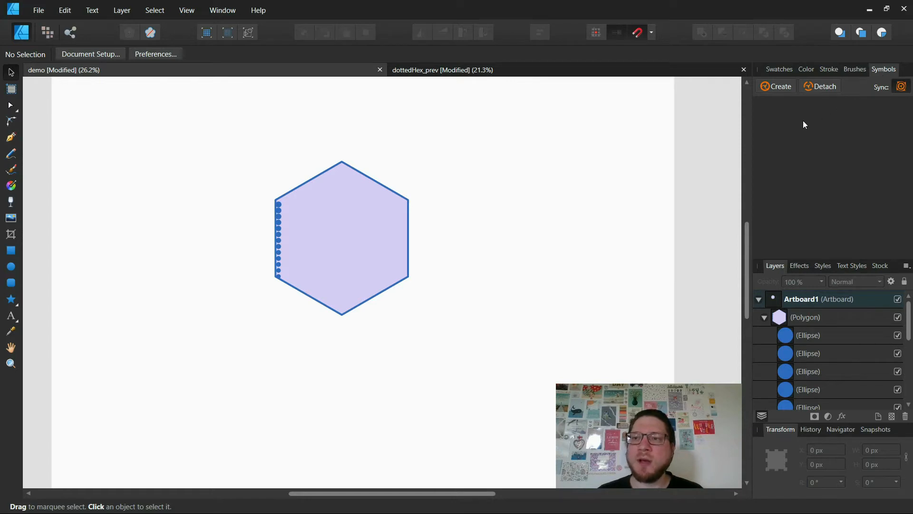
Check in the list of studio panels whether Symbols is enabled.
click(187, 11)
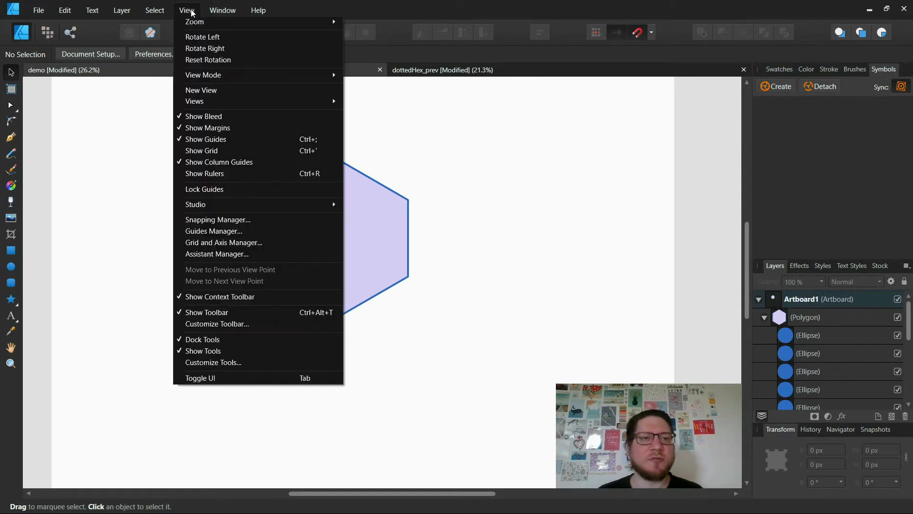
mouse_move(235, 206)
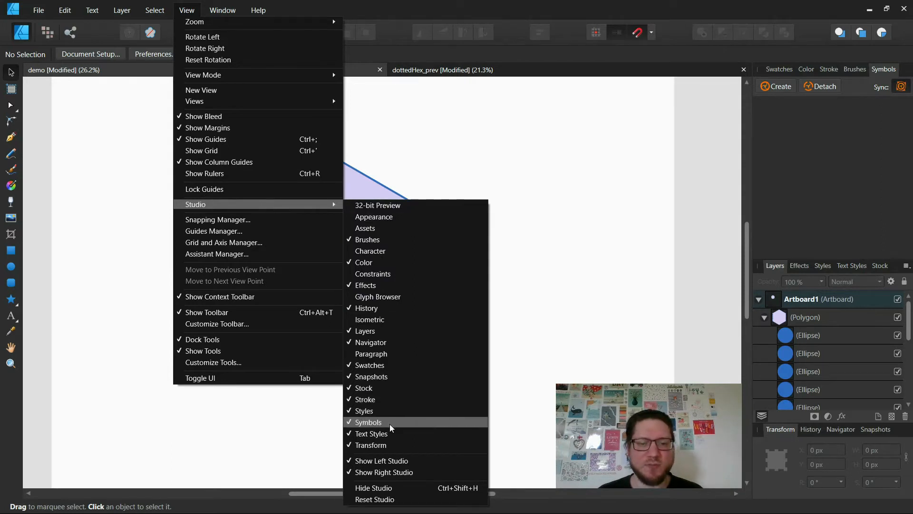
click(861, 123)
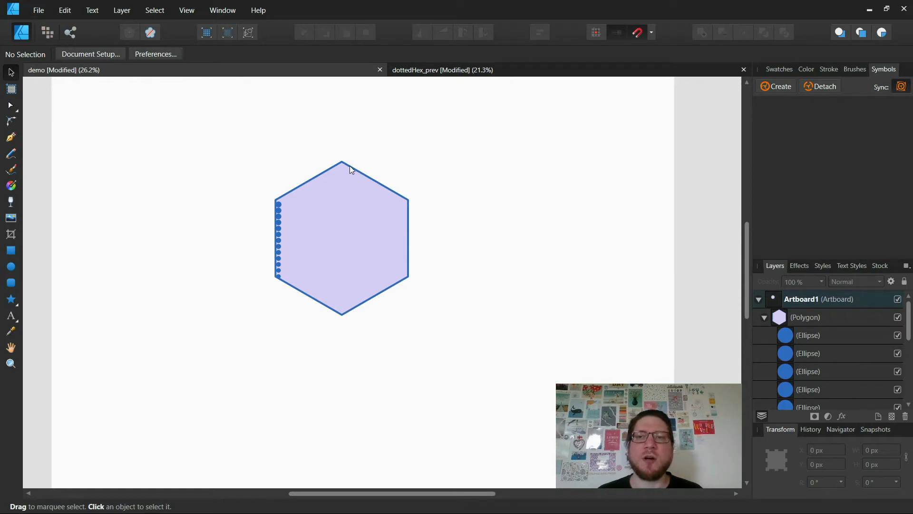
scroll(392, 158, left, 3)
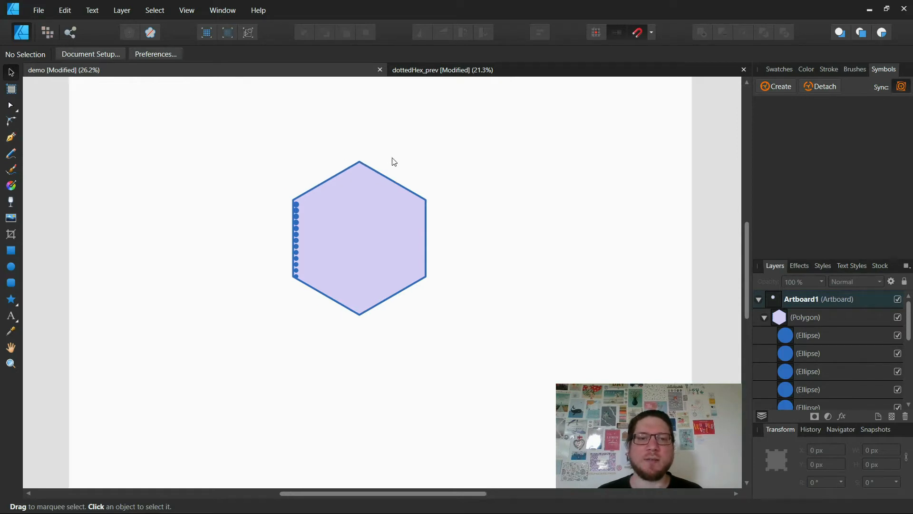
click(399, 188)
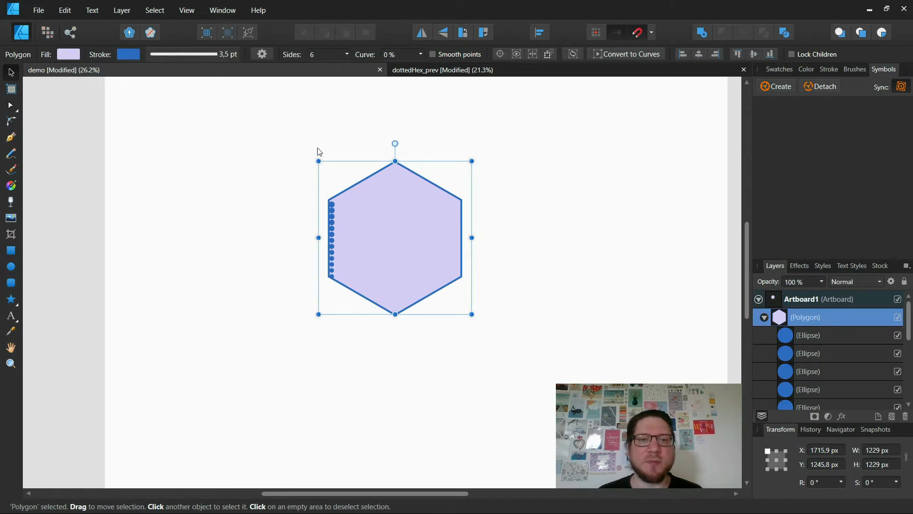
click(304, 191)
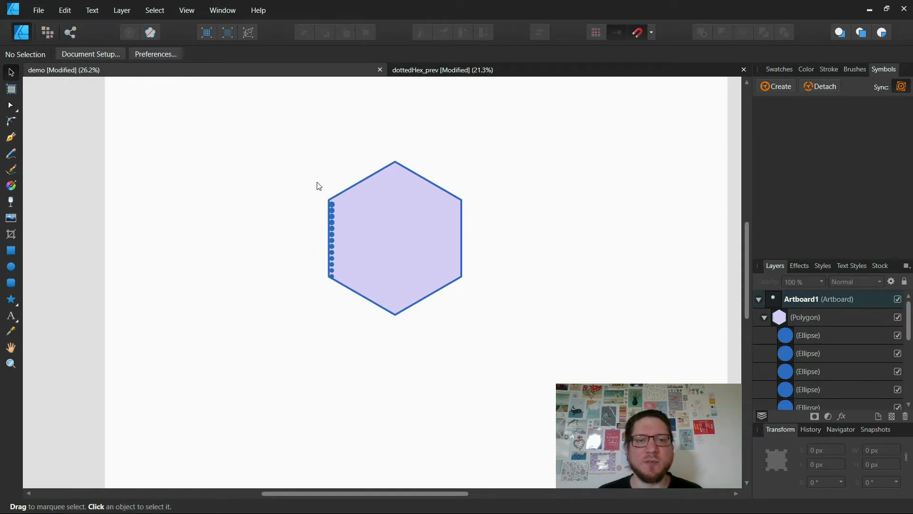
Select all 13 ellipses nested inside the hexagon polygon on Artboard1.
drag(316, 180, 357, 316)
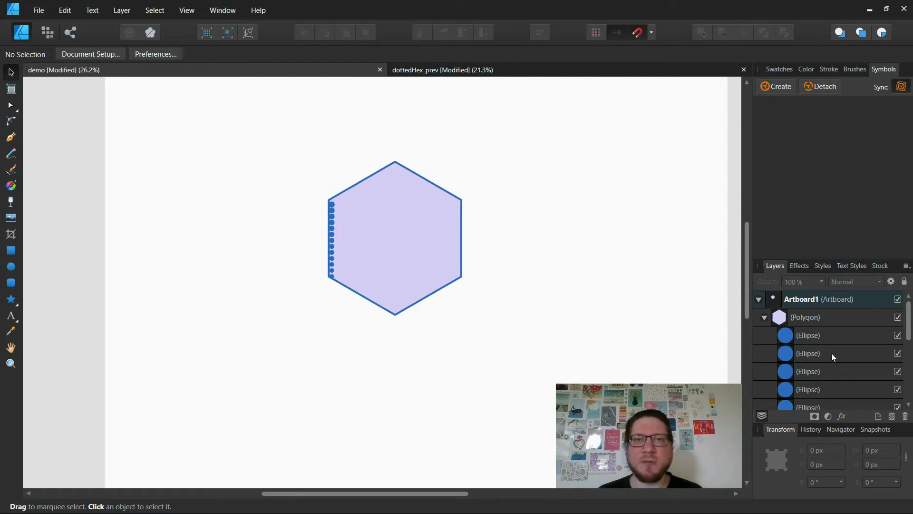
click(823, 335)
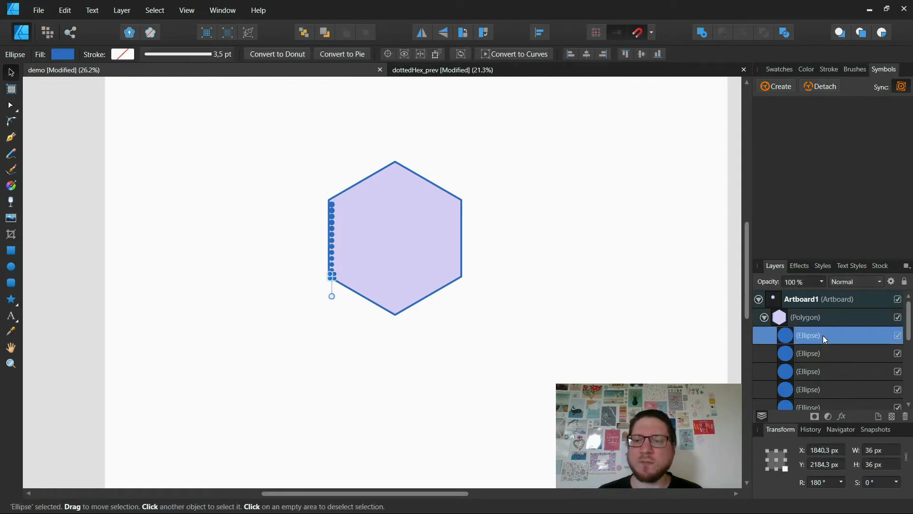
scroll(823, 336, down, 5)
shift+click(823, 389)
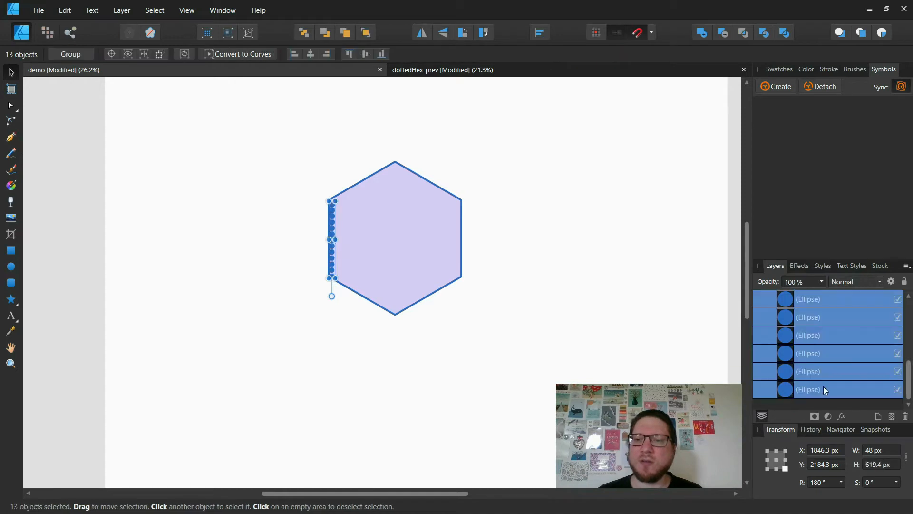
Try to create a symbol directly from the selected ellipses, then undo it.
click(775, 90)
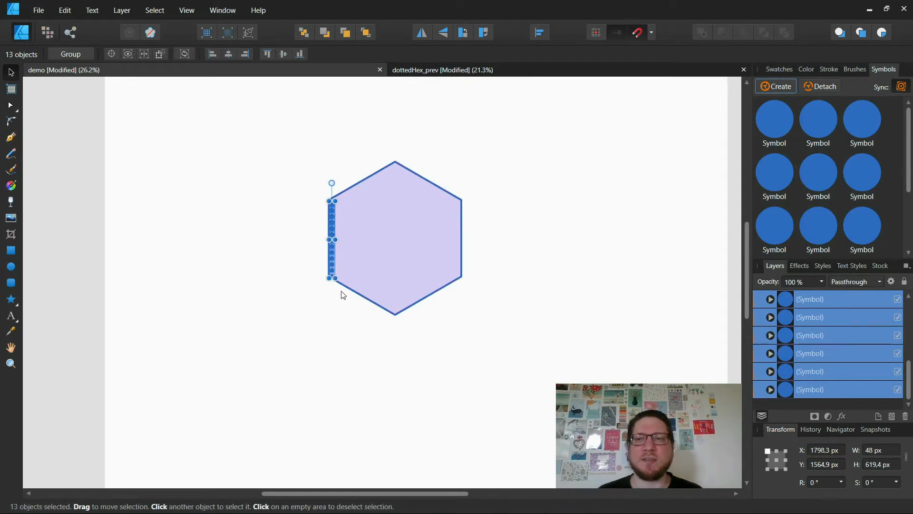
key(ctrl+z)
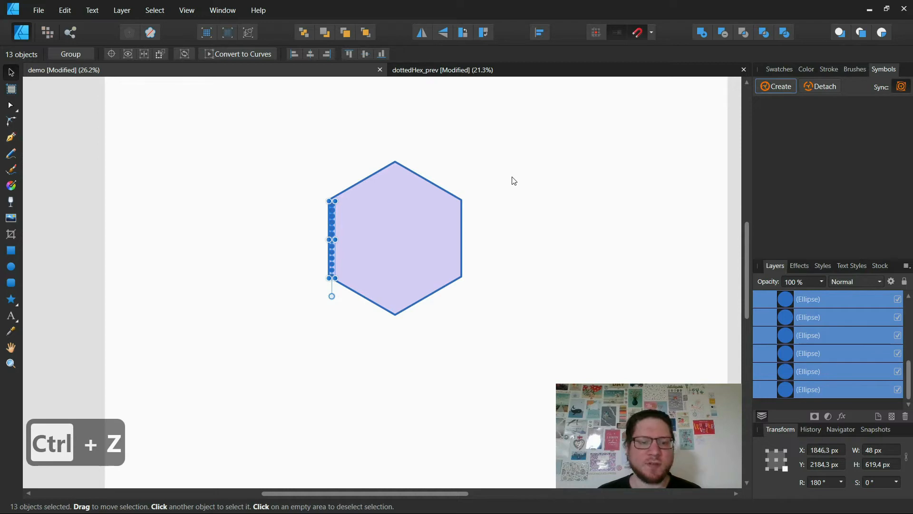
Group the 13 selected ellipses inside the hexagon and create a symbol from the group.
key(ctrl+g)
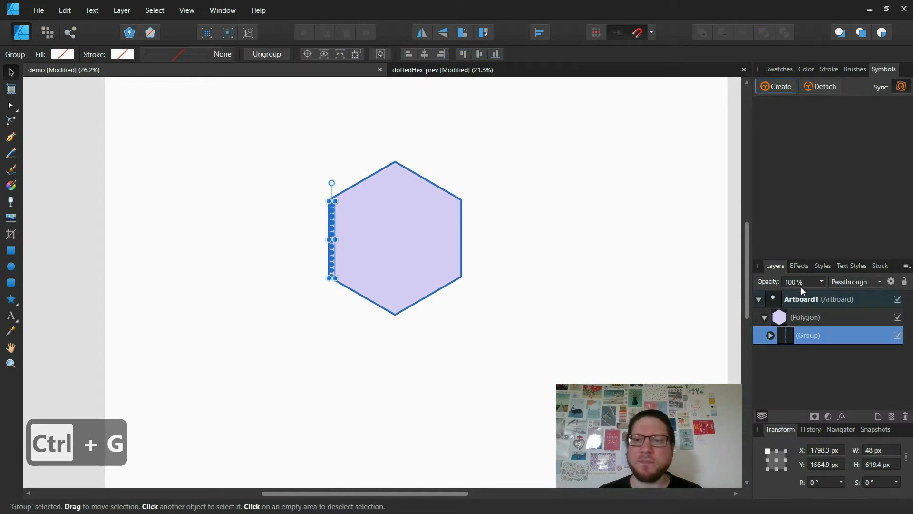
click(771, 335)
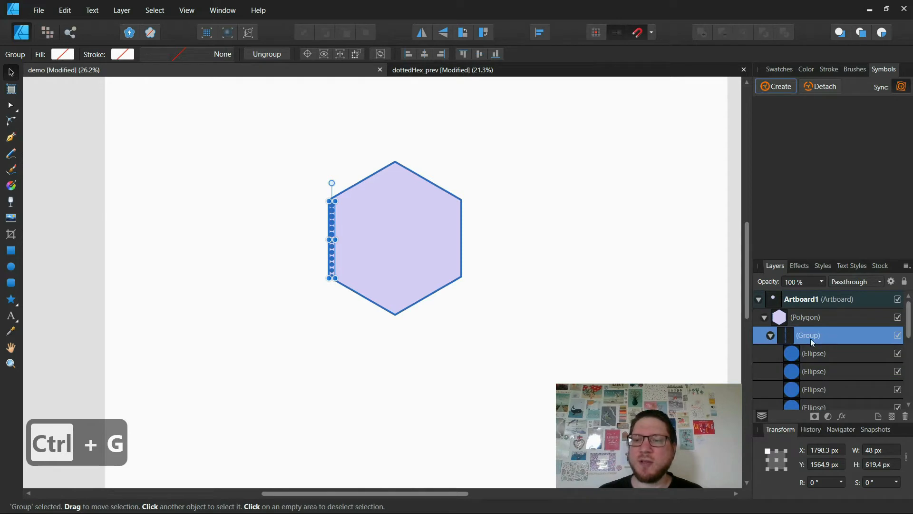
click(782, 88)
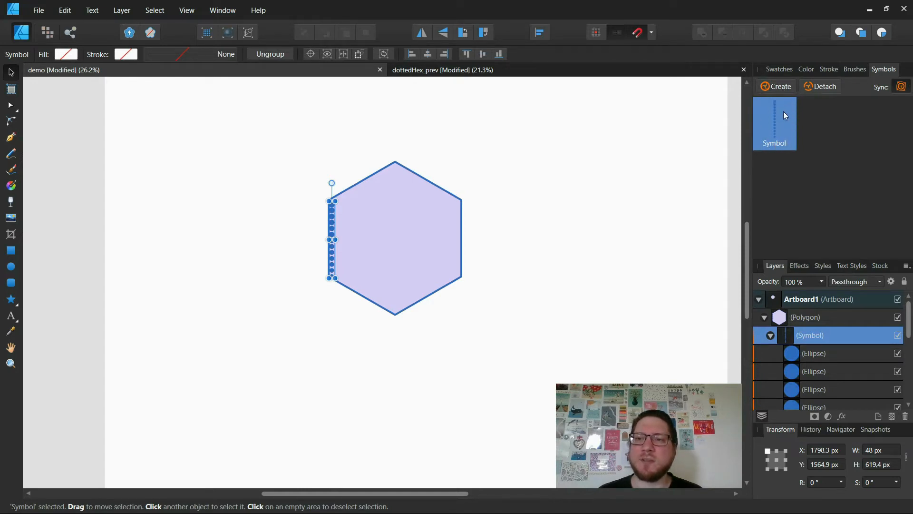
Copy the dot-column symbol and place the copy directly beside the original, about 48 px across and 23 px down.
scroll(359, 258, up, 3)
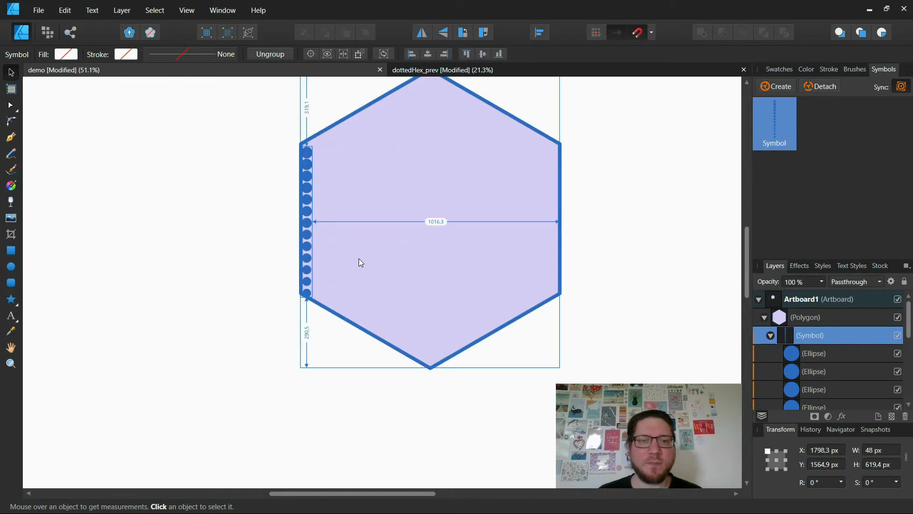
scroll(358, 258, up, 1)
scroll(359, 258, right, 1)
scroll(361, 258, up, 1)
scroll(361, 259, right, 1)
scroll(361, 258, down, 1)
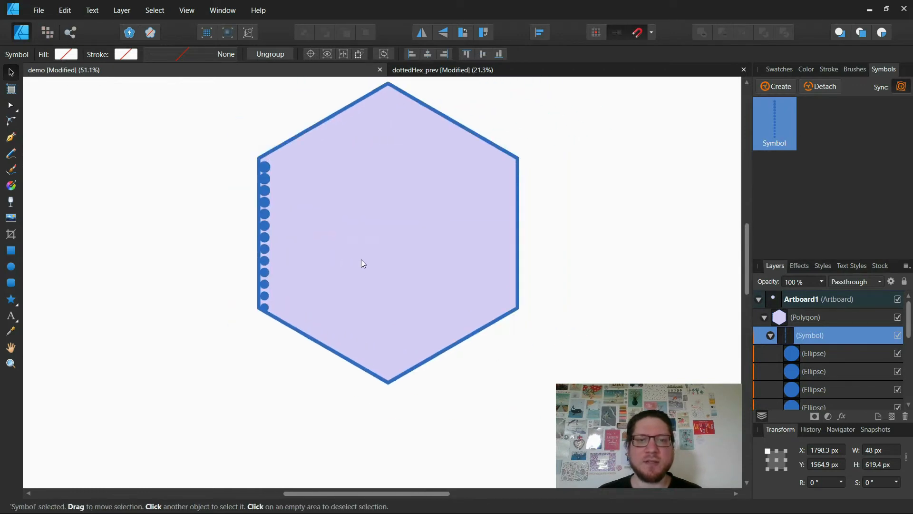
key(ctrl+c)
key(ctrl+v)
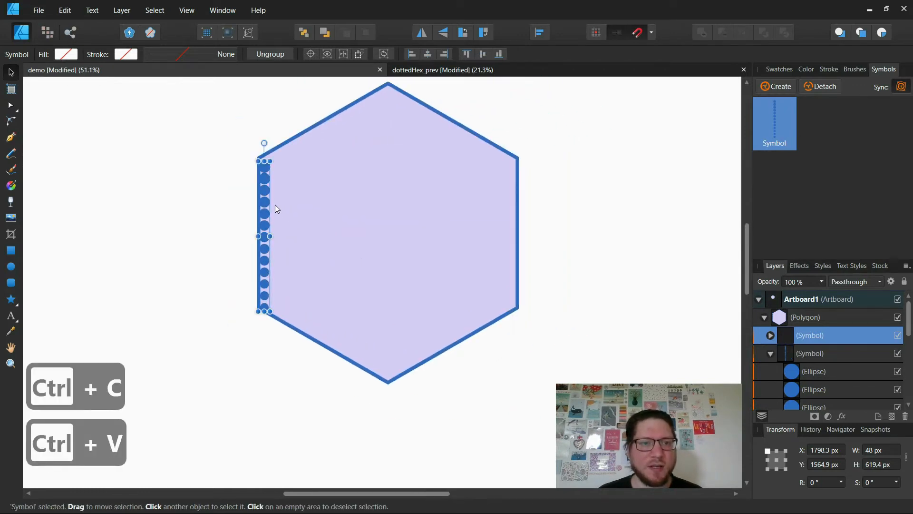
drag(268, 199, 285, 203)
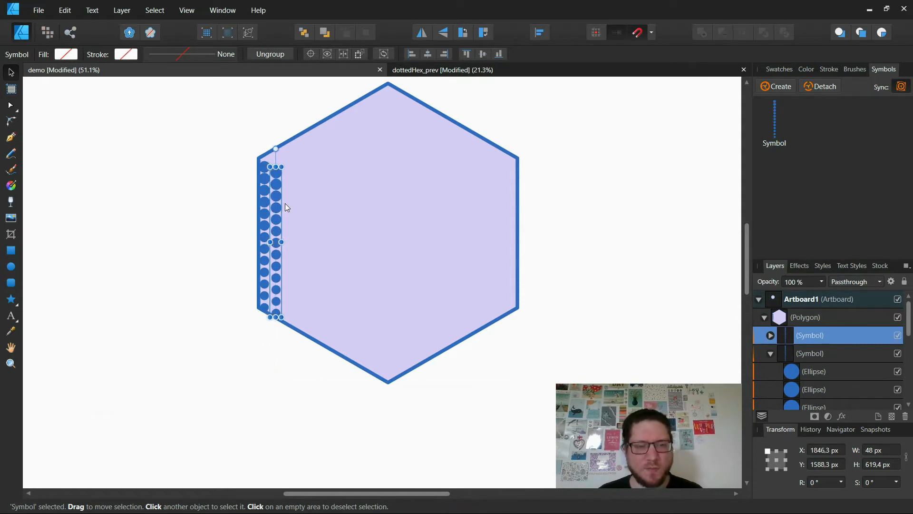
Repeatedly duplicate the column, each copy 48 px right and about 33 px lower, making 12 columns up to the hexagon's vertical centre line.
key(ctrl+j)
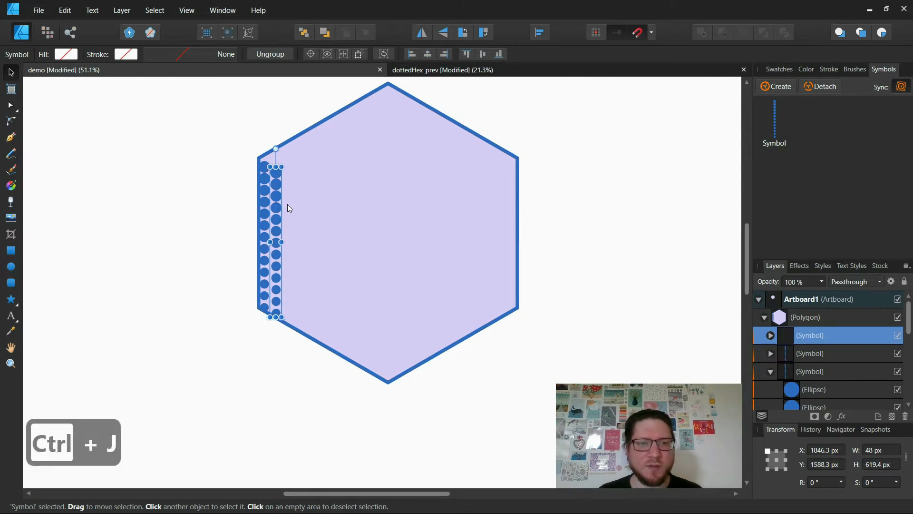
drag(288, 215, 291, 219)
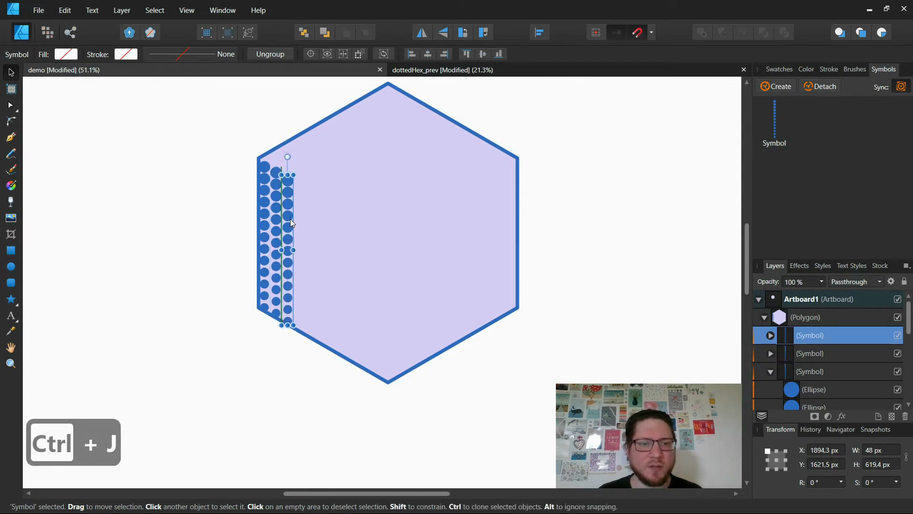
key(ctrl+j)
key(ctrl+j)
key(ctrl+j)
key(ctrl+j)
key(ctrl+j)
key(ctrl+j)
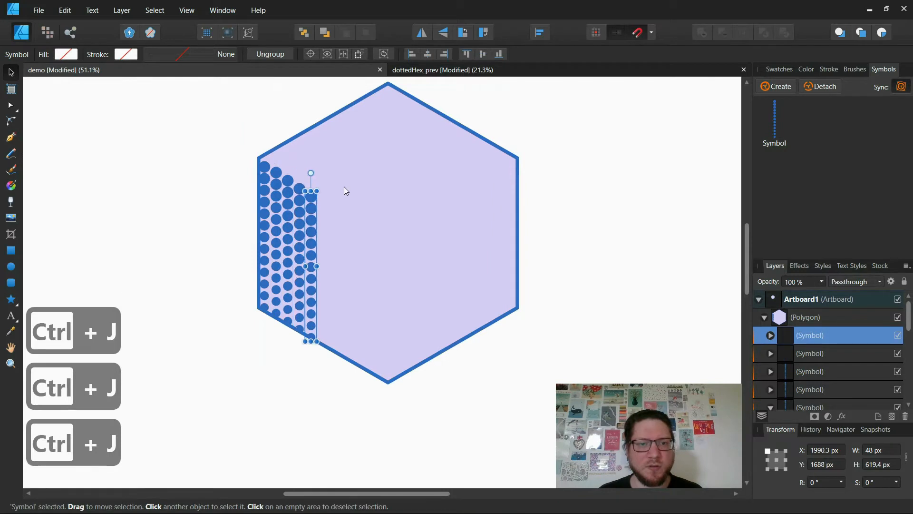
key(ctrl+j)
key(ctrl+j)
key(ctrl+j)
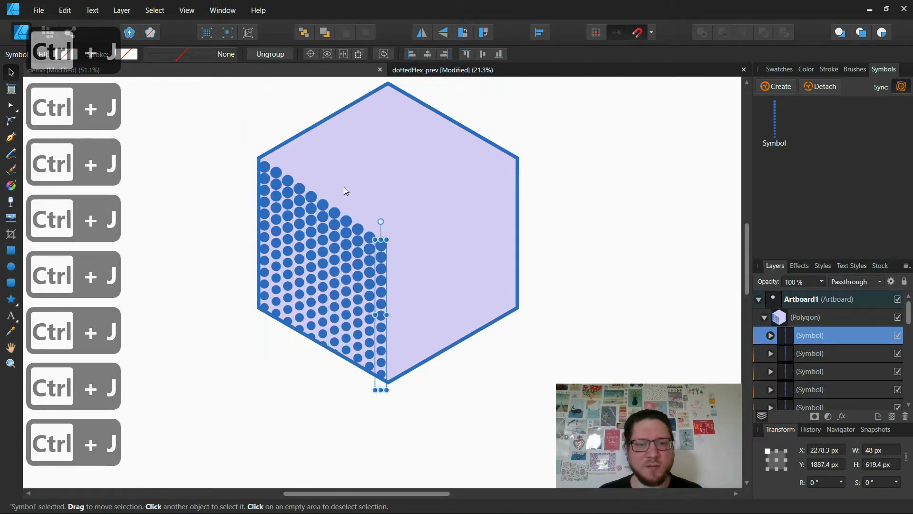
Select all 12 dot columns and move them up and left so the last column is centred on the hexagon's bottom corner.
drag(220, 145, 445, 395)
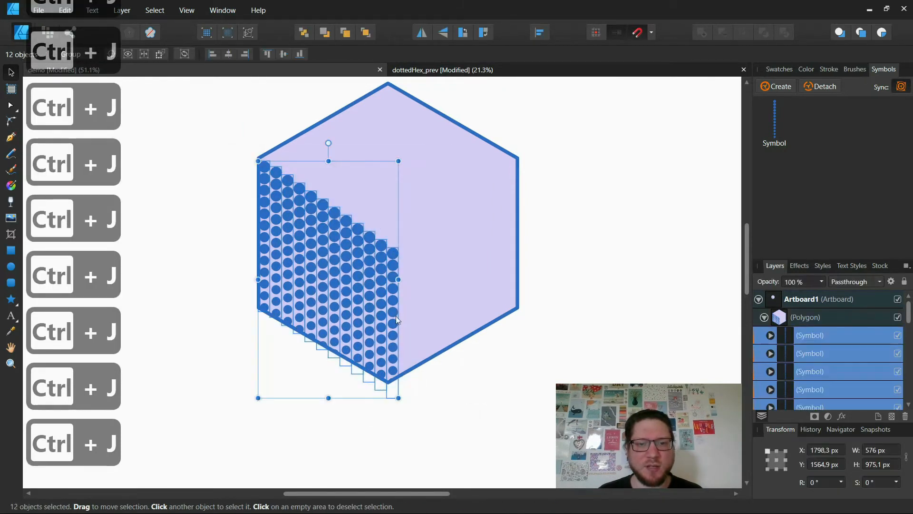
drag(393, 282, 383, 281)
drag(384, 281, 386, 276)
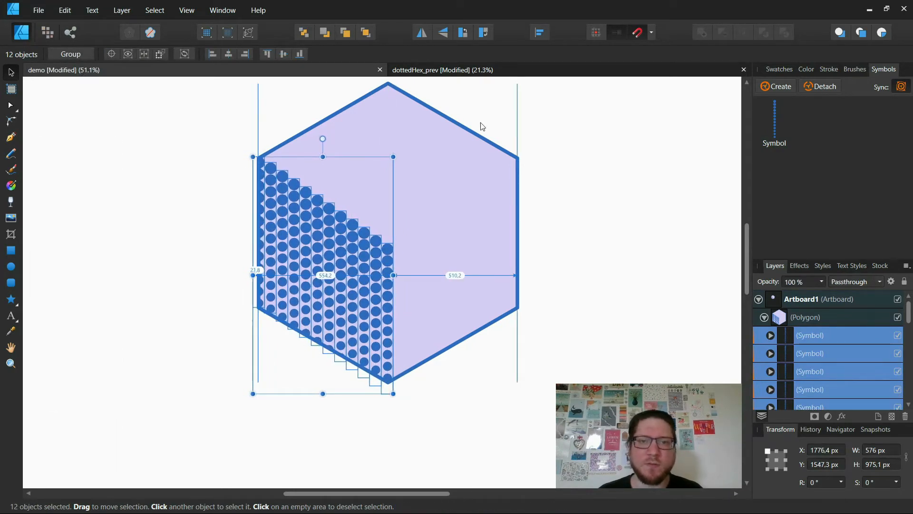
Copy the 12 columns, flip the copy horizontally and move it over to fill the hexagon's right half.
key(ctrl+c)
key(ctrl+v)
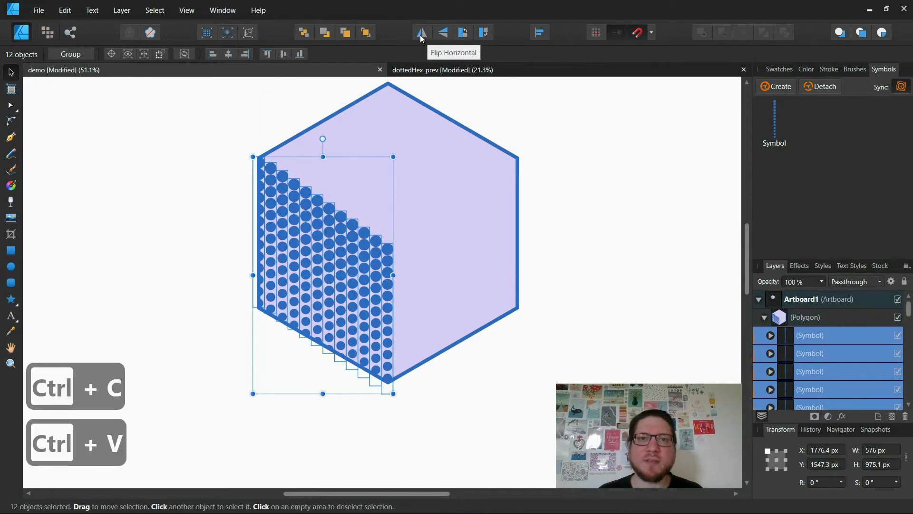
click(422, 33)
drag(342, 239, 464, 240)
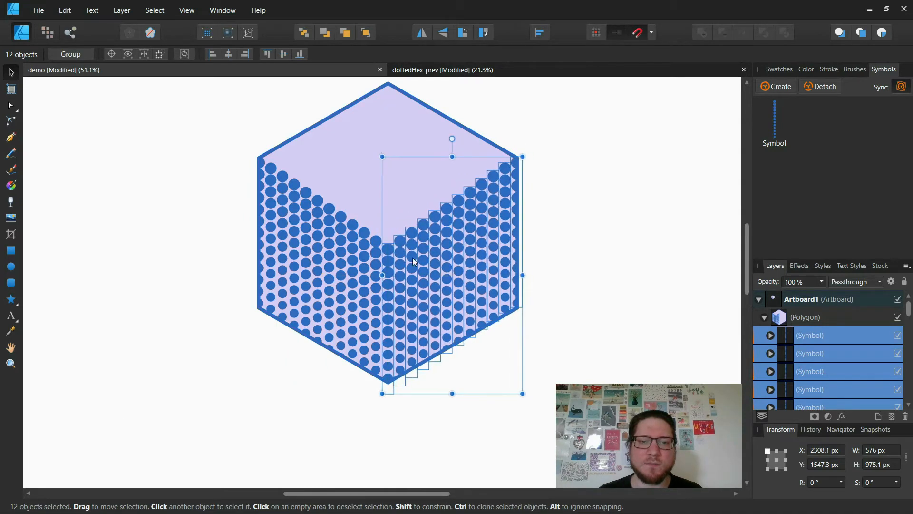
Remove the duplicate dot column overlapping at the hexagon's centre and clear the selection.
click(389, 260)
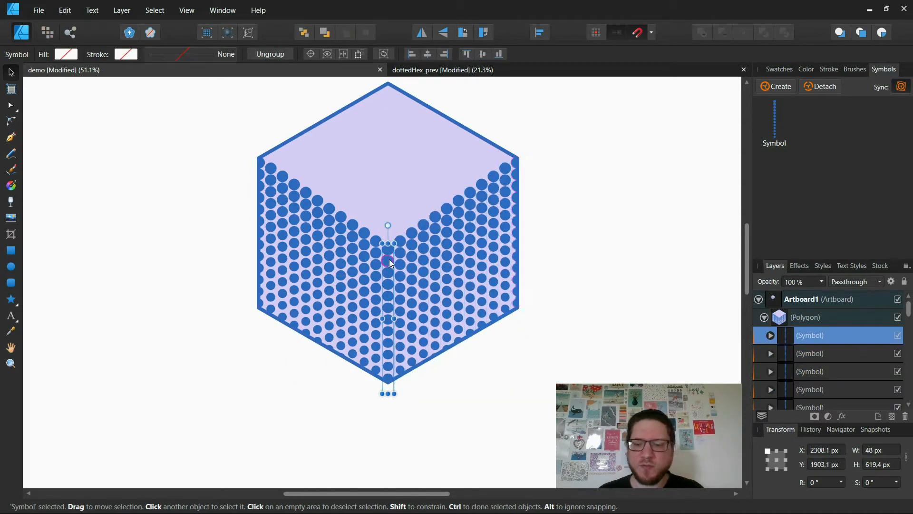
drag(389, 259, 401, 259)
click(546, 150)
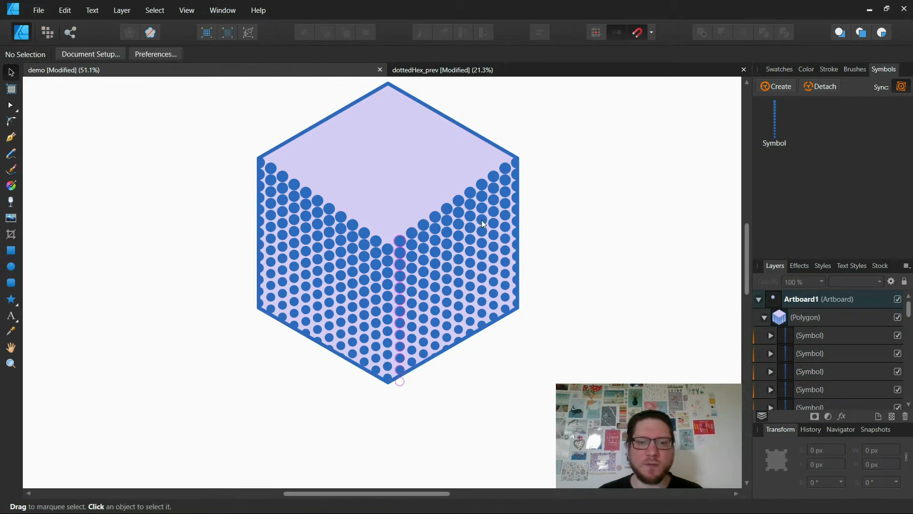
Try enlarging the top dot inside one column symbol to about 81 px, then undo the resize and deselect it.
scroll(211, 126, up, 2)
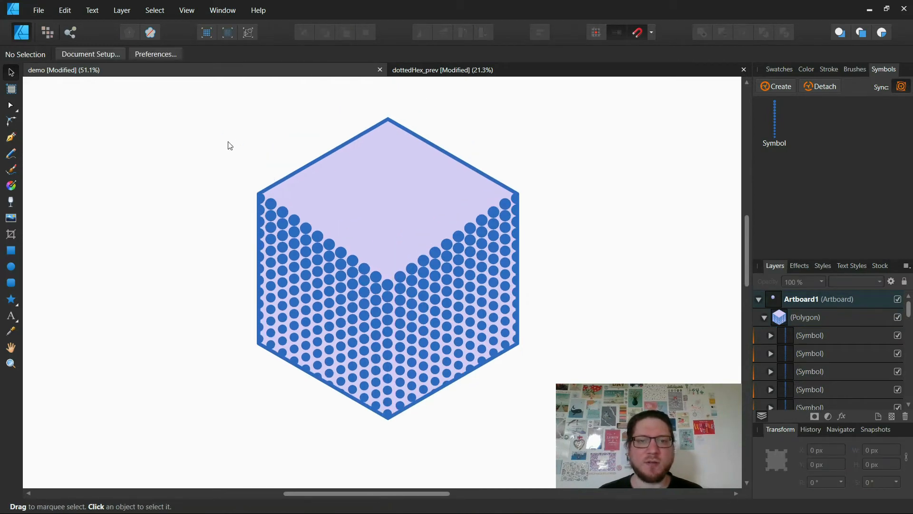
scroll(227, 143, left, 1)
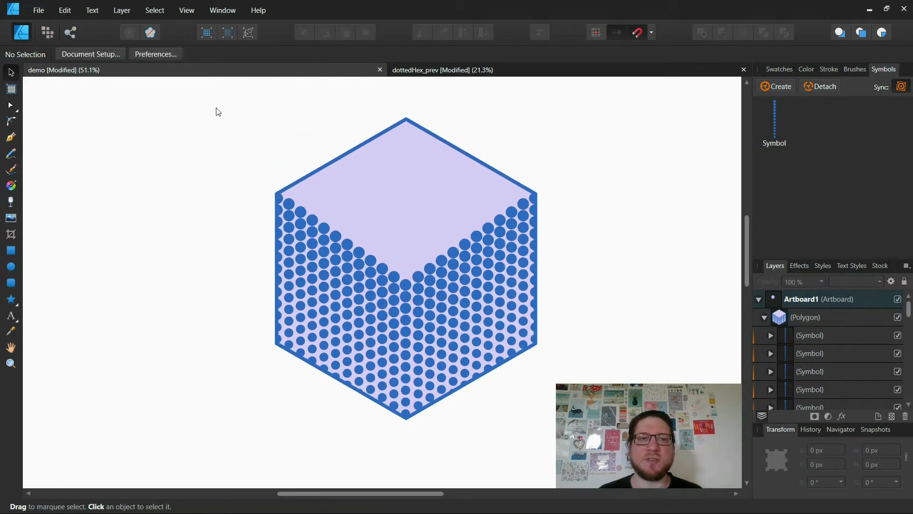
click(372, 261)
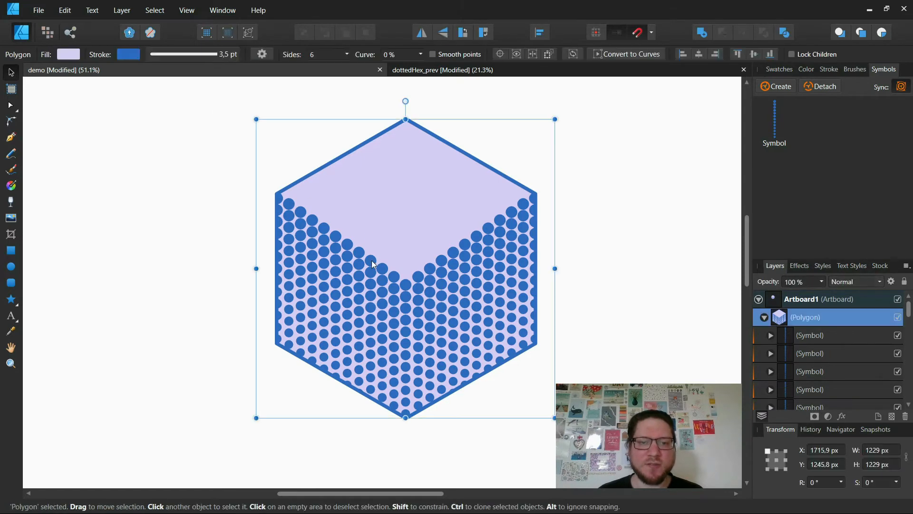
double_click(372, 260)
double_click(372, 261)
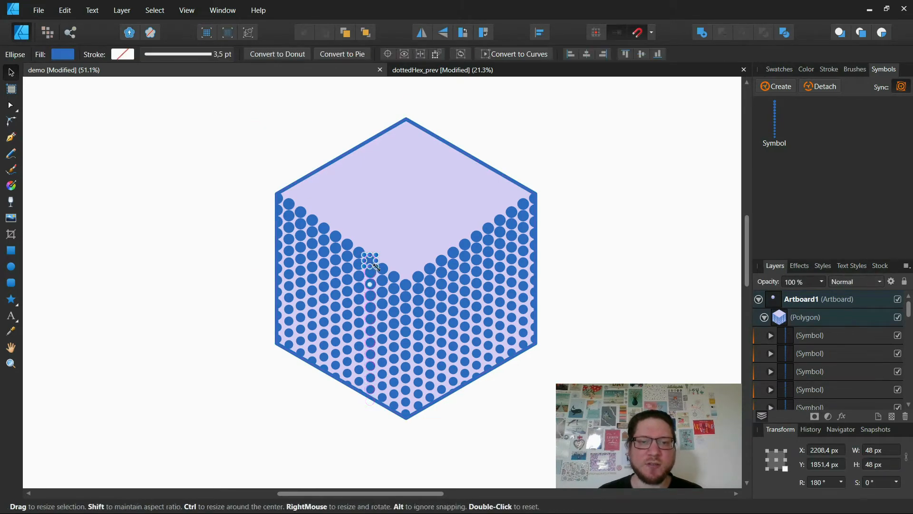
drag(376, 266, 384, 275)
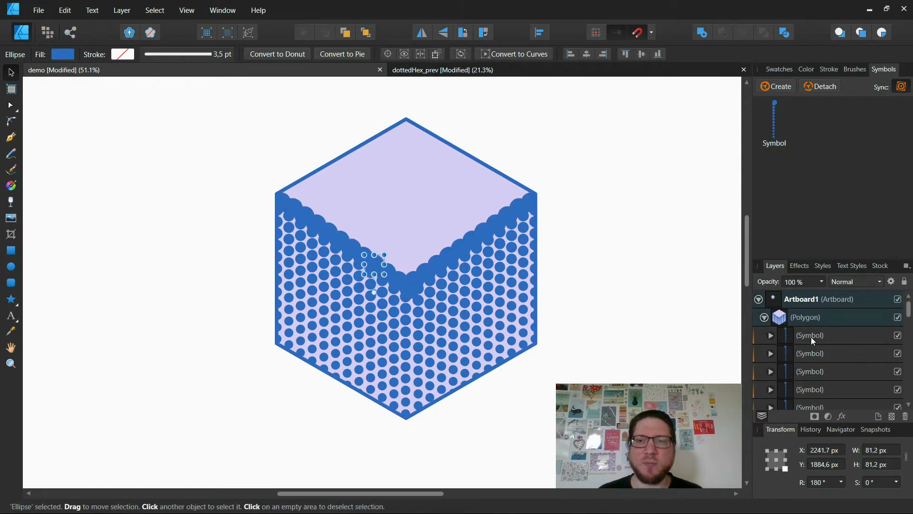
key(ctrl+z)
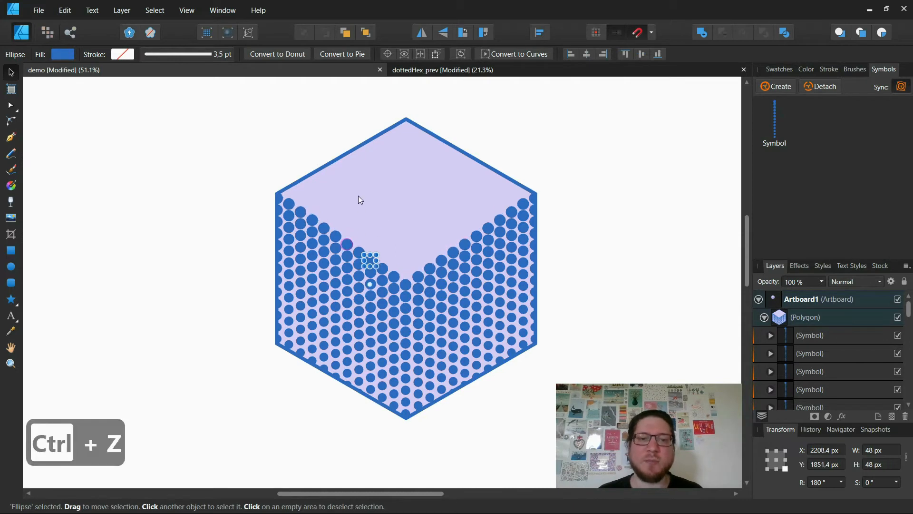
click(527, 139)
Select the whole hexagon with its nested dot columns and create a second symbol from it.
scroll(569, 152, left, 1)
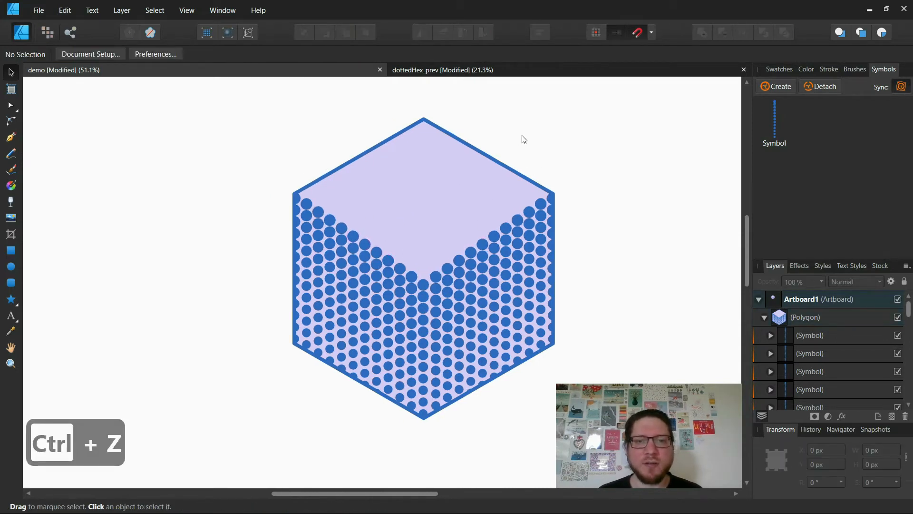
drag(234, 101, 664, 463)
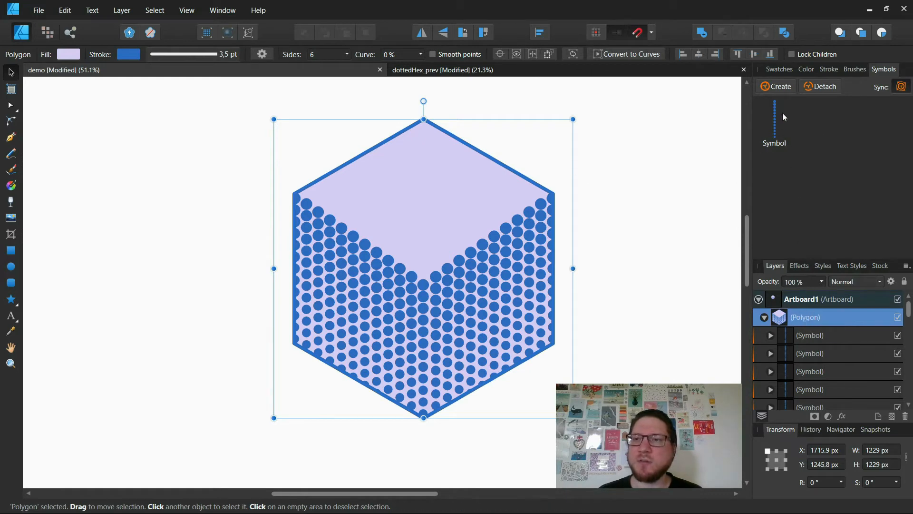
click(777, 88)
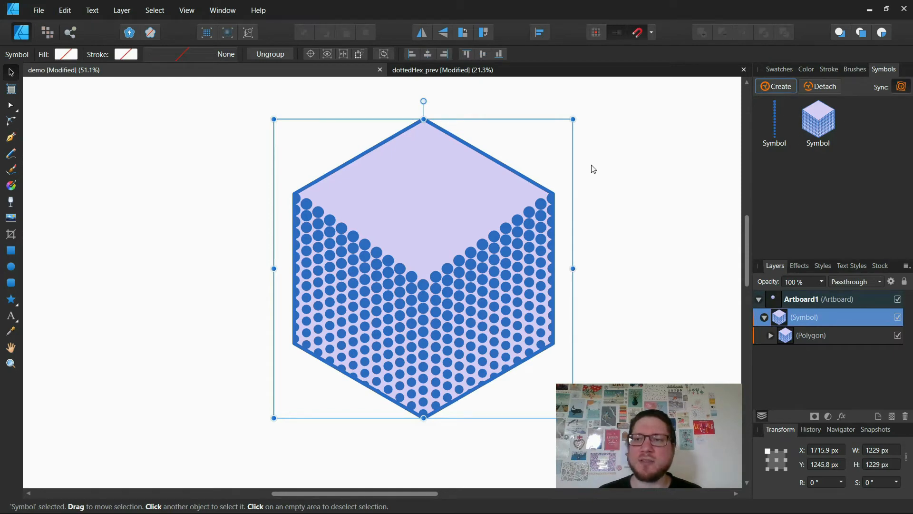
Place a second hexagon symbol instance edge to edge beside the first and a copied third in the gap below them.
scroll(545, 195, down, 2)
scroll(546, 195, right, 3)
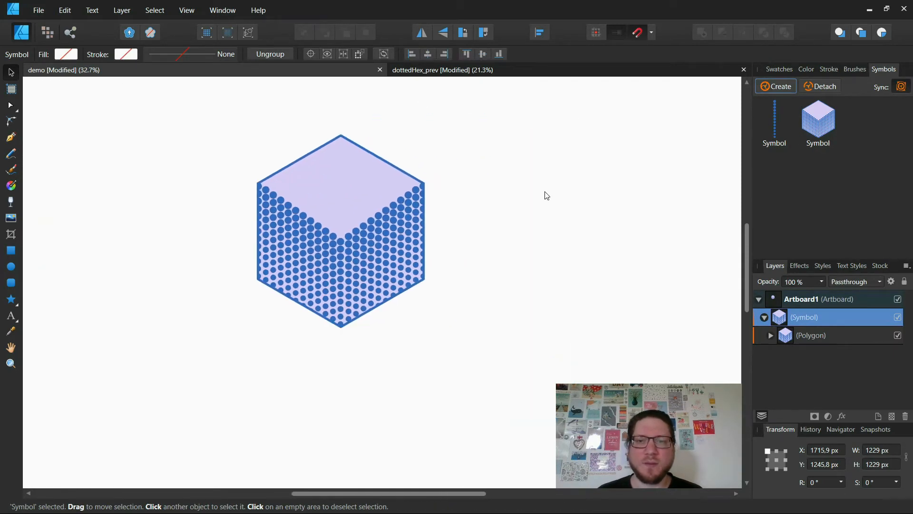
drag(827, 115, 492, 235)
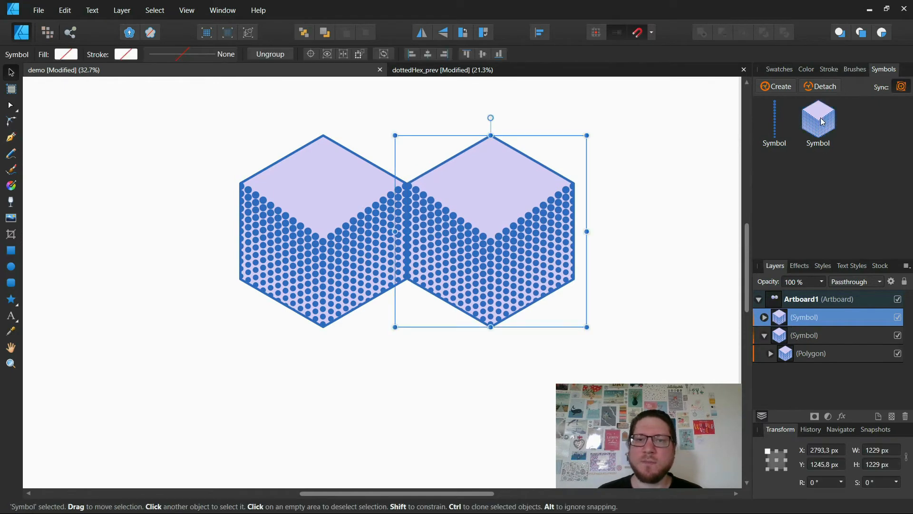
key(ctrl+c)
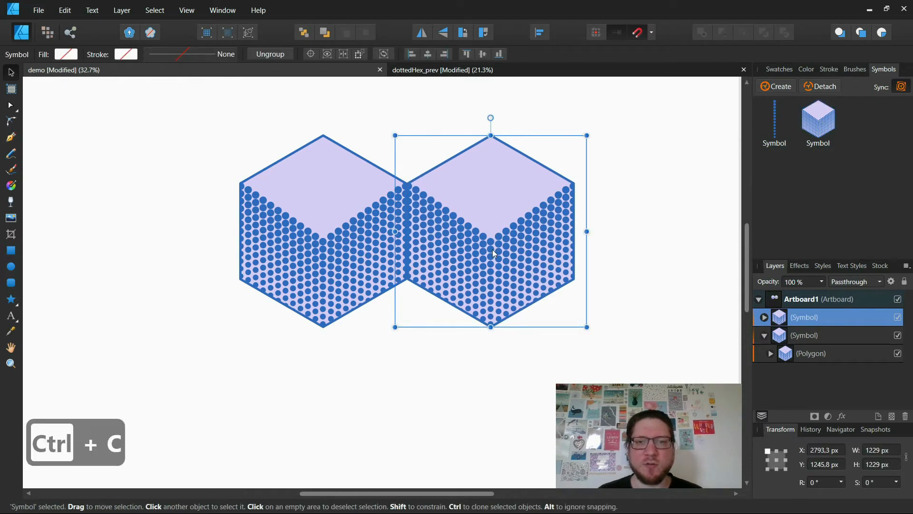
key(ctrl+v)
drag(495, 211, 410, 352)
Select the polygon inside the lower hexagon symbol and change its fill to light red, hue 357.
click(314, 193)
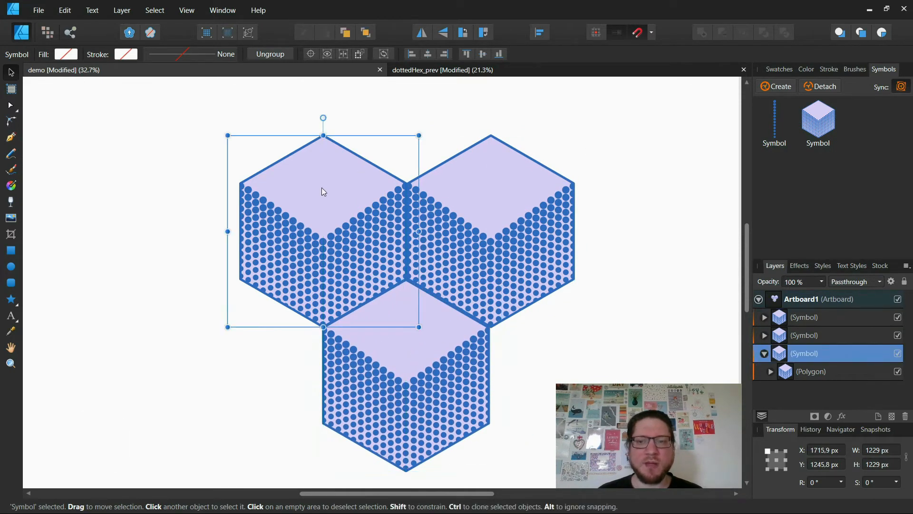
click(765, 317)
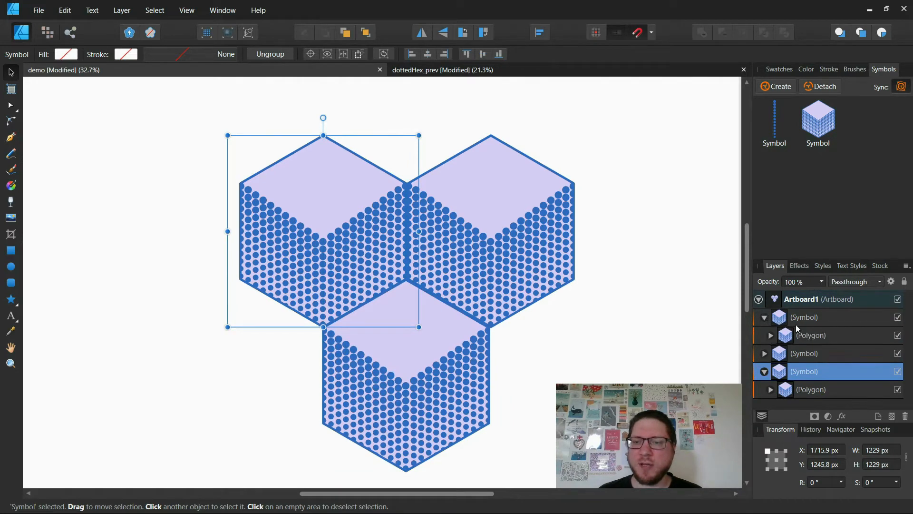
click(807, 334)
click(807, 70)
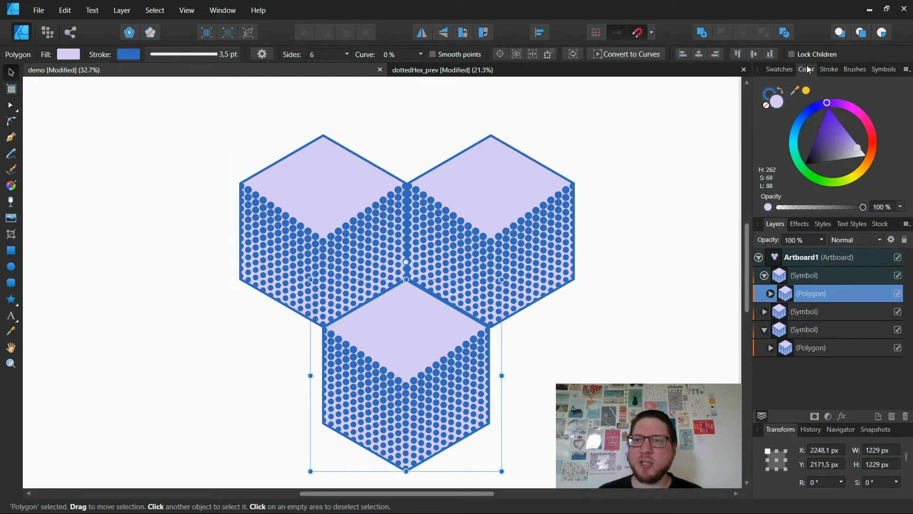
drag(832, 107, 874, 140)
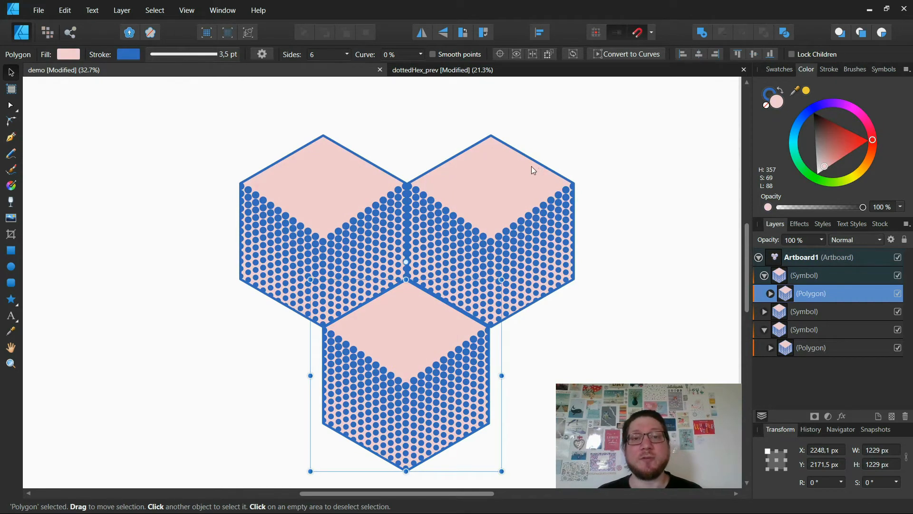
Select the upper-right hexagon symbol as a whole and change its fill to light green, hue 112.
click(517, 188)
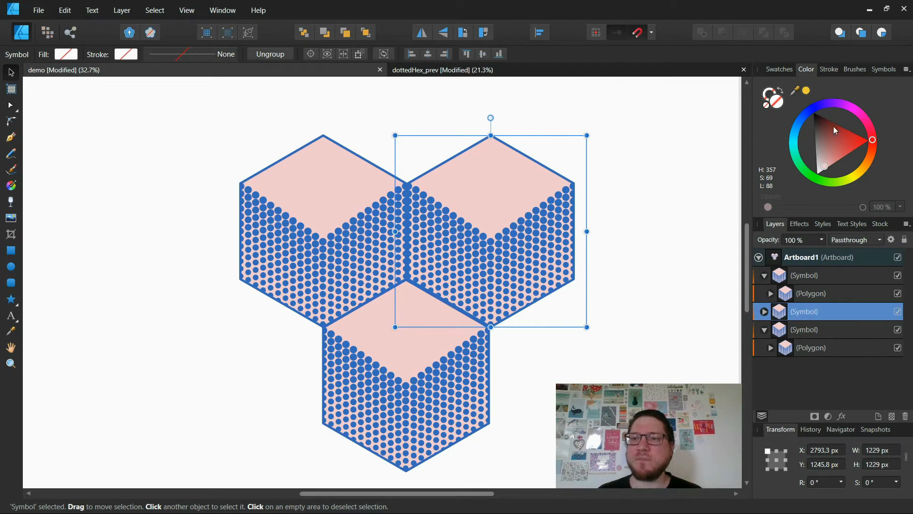
click(818, 180)
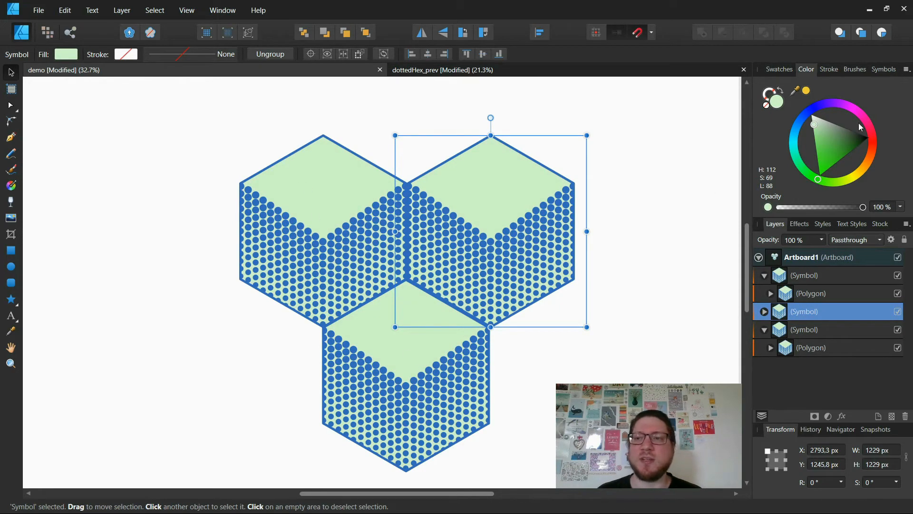
Change the upper-right hexagon symbol's fill to light red, hue 355, and turn symbol synchronization off.
click(873, 138)
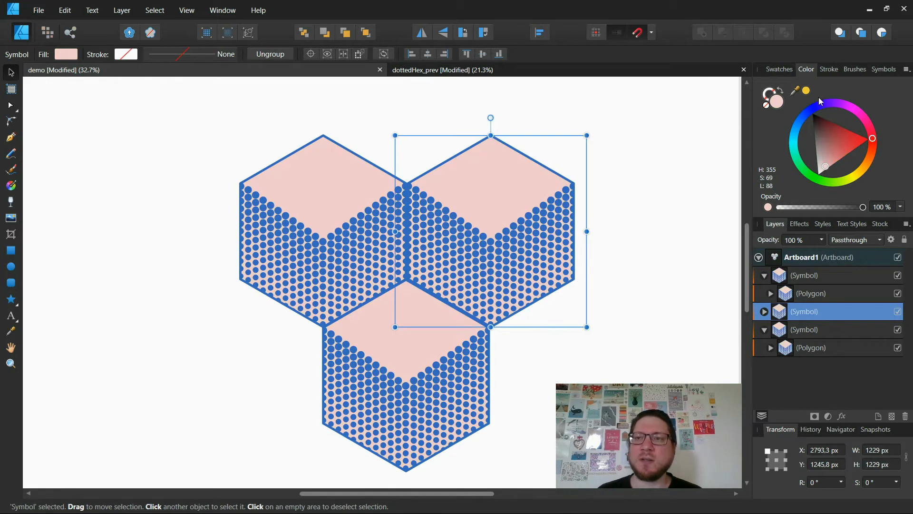
click(877, 71)
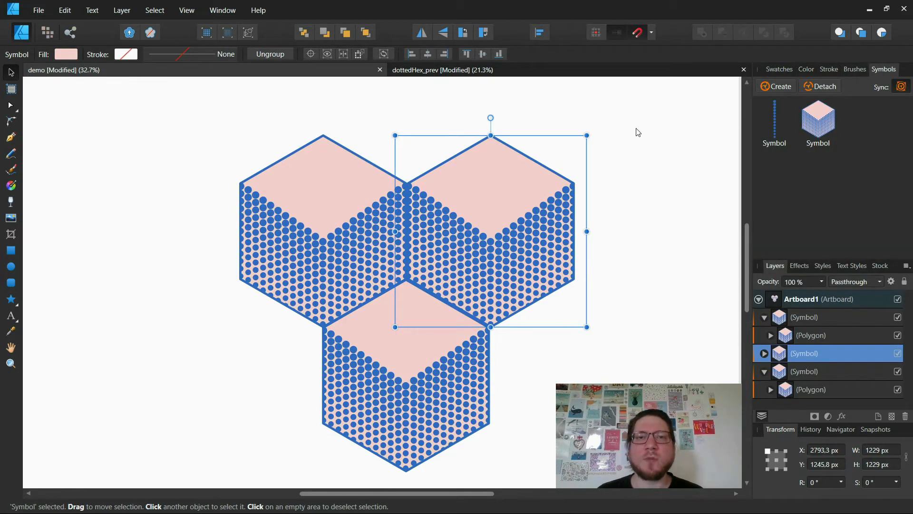
click(902, 87)
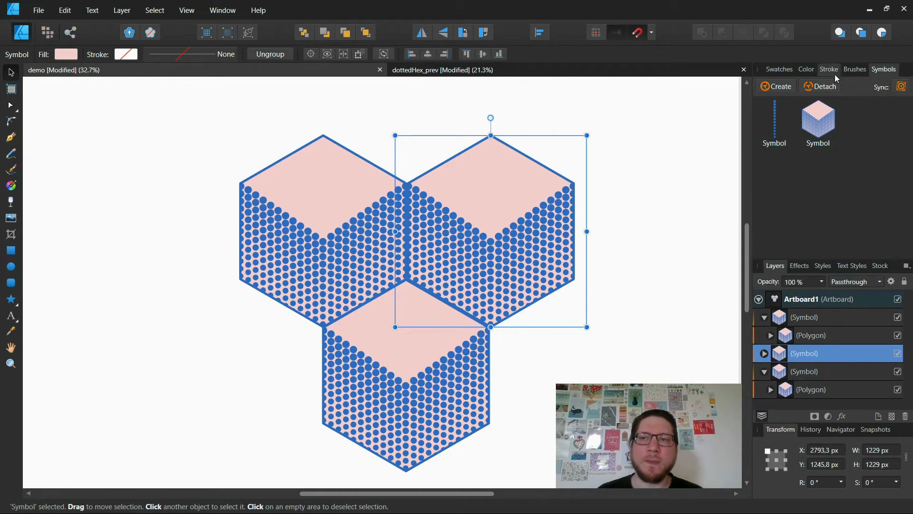
Recolor only the upper-right hexagon symbol to light green, hue 131, and turn symbol synchronization back on.
click(805, 69)
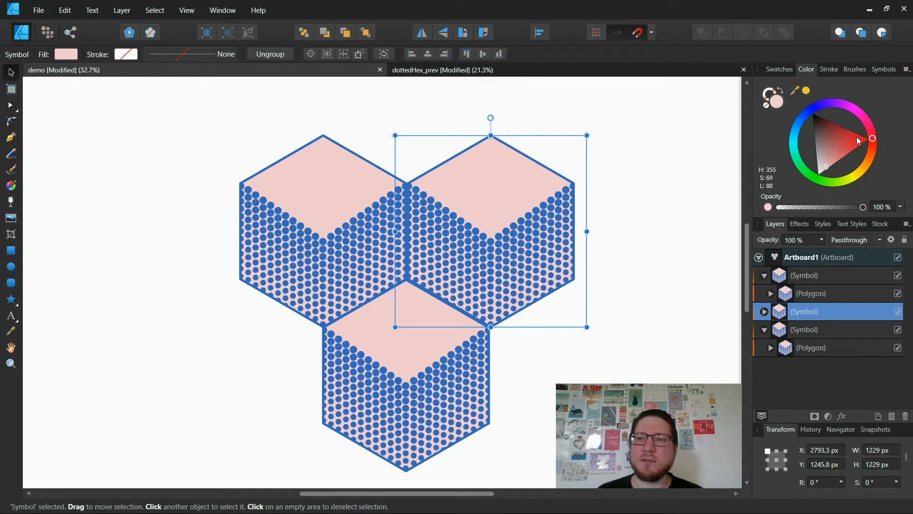
drag(866, 125, 807, 174)
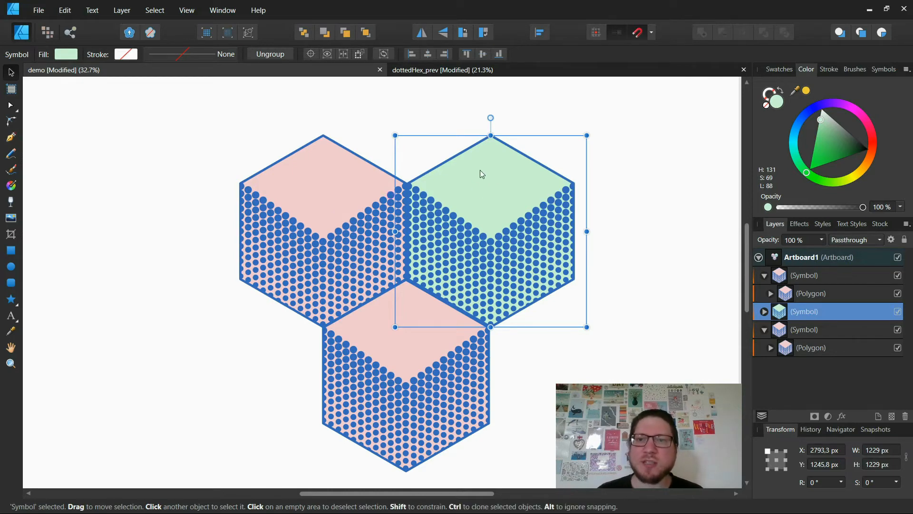
click(883, 70)
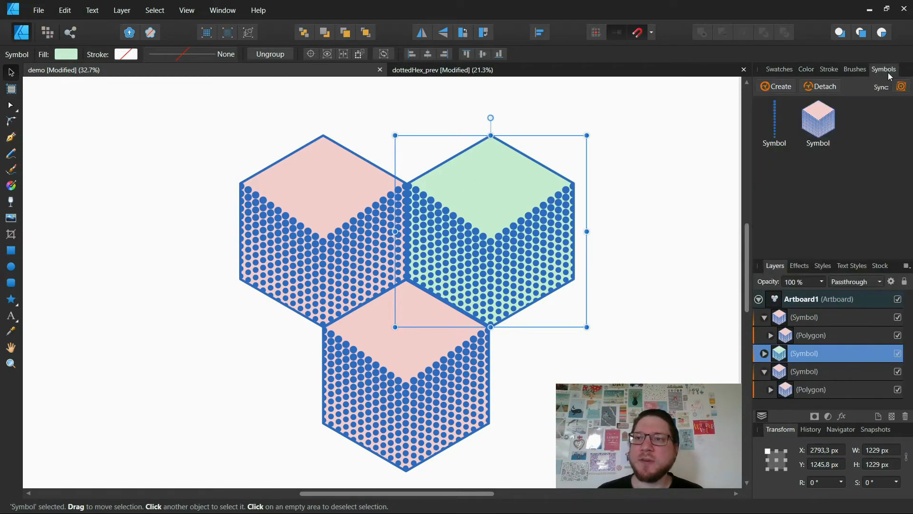
click(899, 89)
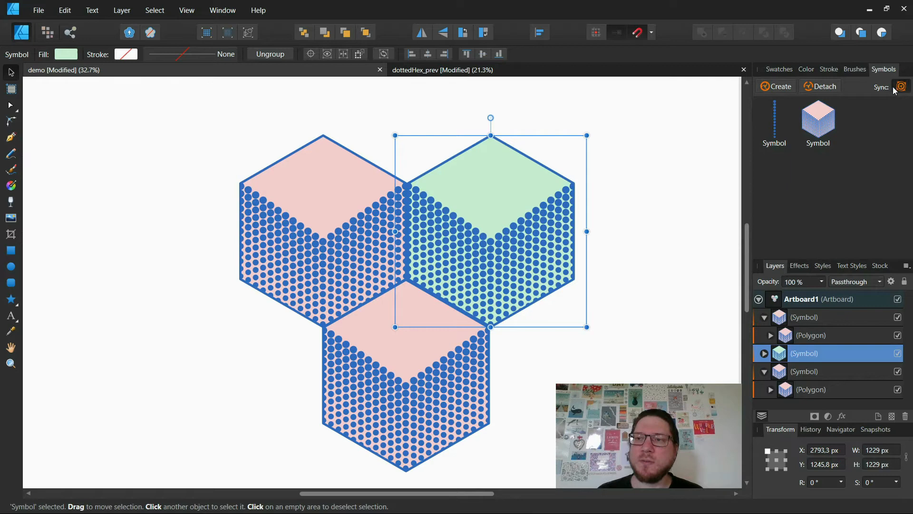
Shift the upper-right hexagon symbol's fill through pink to light green, hue 104.
click(806, 70)
mouse_move(834, 102)
mouse_down()
mouse_move(856, 110)
mouse_move(806, 107)
mouse_move(793, 143)
mouse_move(829, 168)
mouse_move(867, 138)
mouse_move(835, 105)
mouse_move(803, 125)
mouse_move(830, 166)
mouse_move(872, 128)
mouse_up()
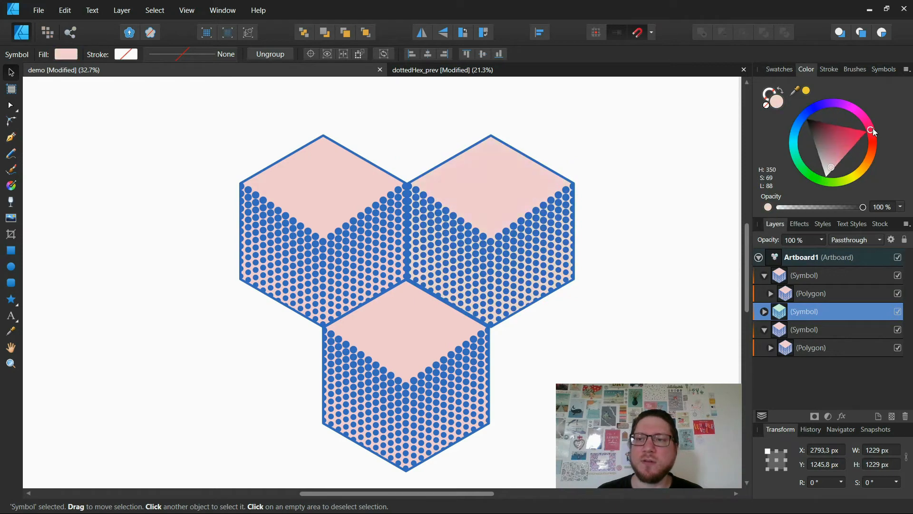
drag(830, 166, 824, 186)
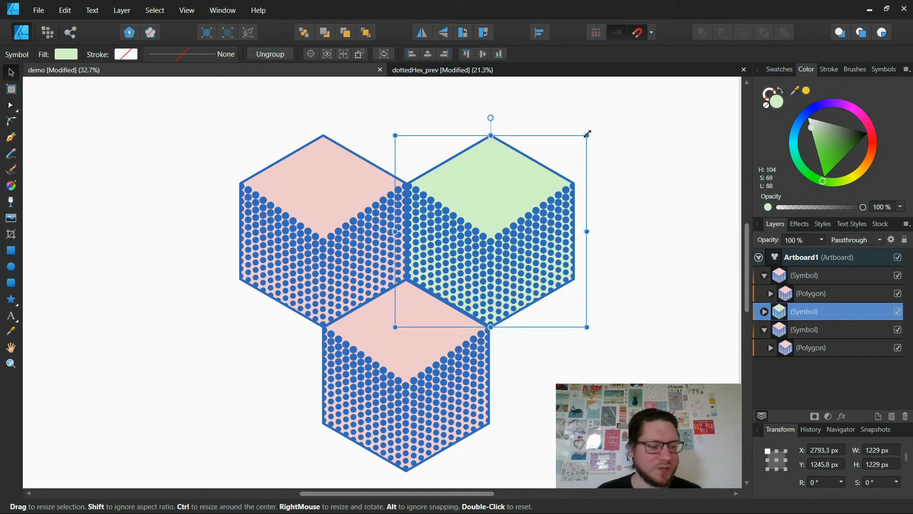
Select the polygon inside the upper-right hexagon symbol and shrink it around its center to about 966 px wide.
mouse_move(588, 134)
mouse_down()
mouse_move(577, 147)
mouse_move(587, 136)
mouse_up()
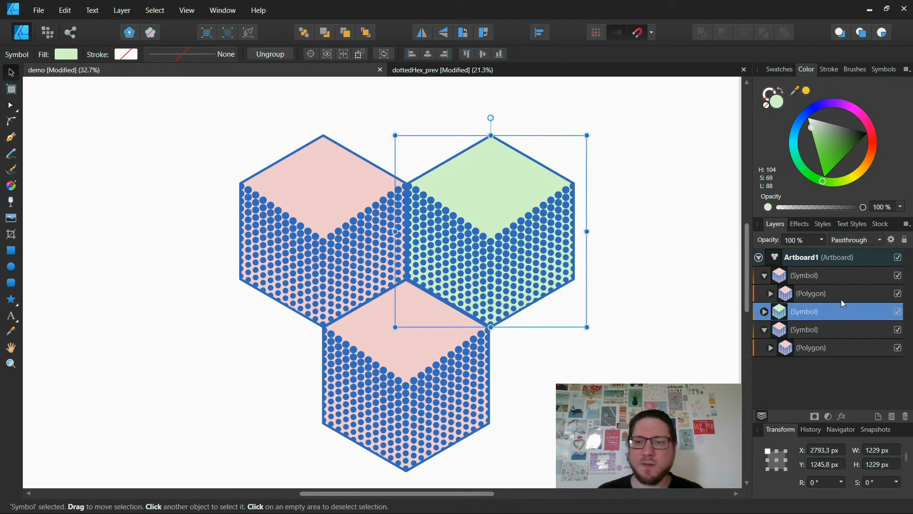
click(764, 311)
click(804, 330)
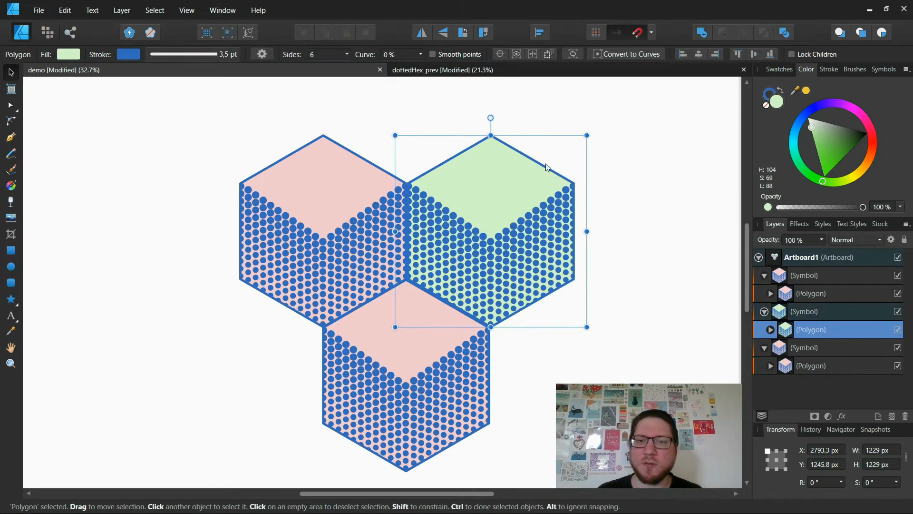
drag(586, 136, 566, 157)
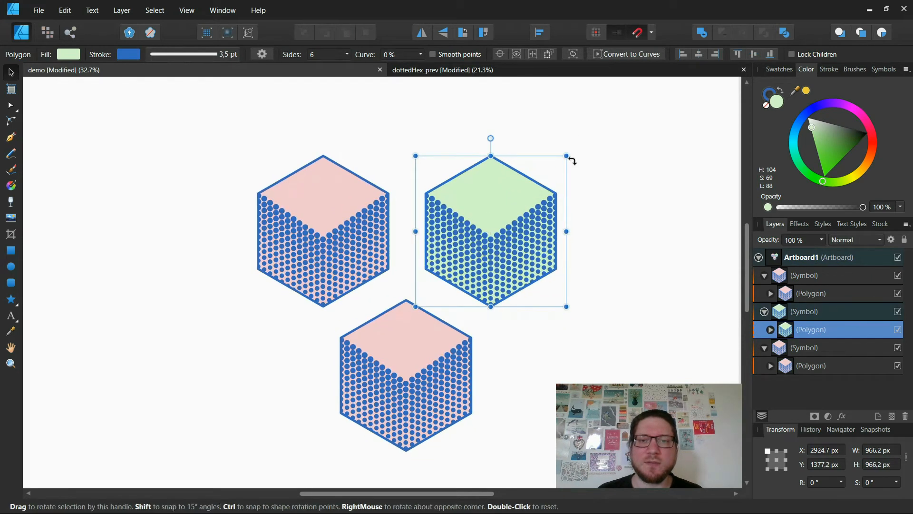
drag(490, 136, 533, 147)
double_click(533, 147)
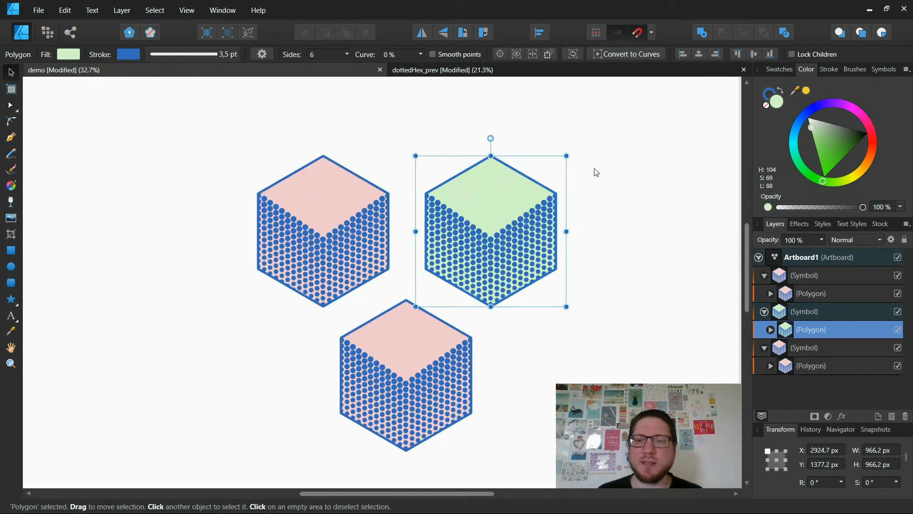
Select the upper-right hexagon symbol as a whole and change its fill to light pink, hue 331.
click(605, 154)
click(505, 168)
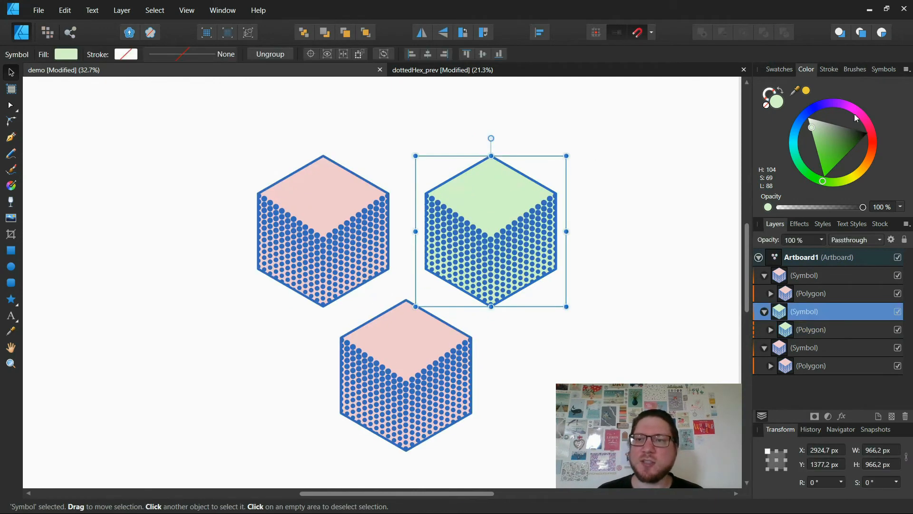
mouse_move(859, 119)
mouse_down()
mouse_move(870, 129)
mouse_move(830, 101)
mouse_move(868, 123)
mouse_up()
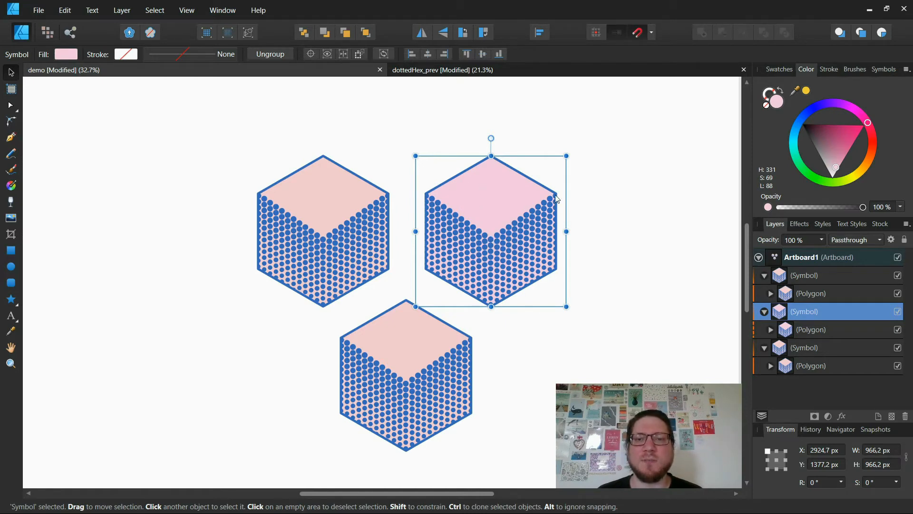
click(606, 135)
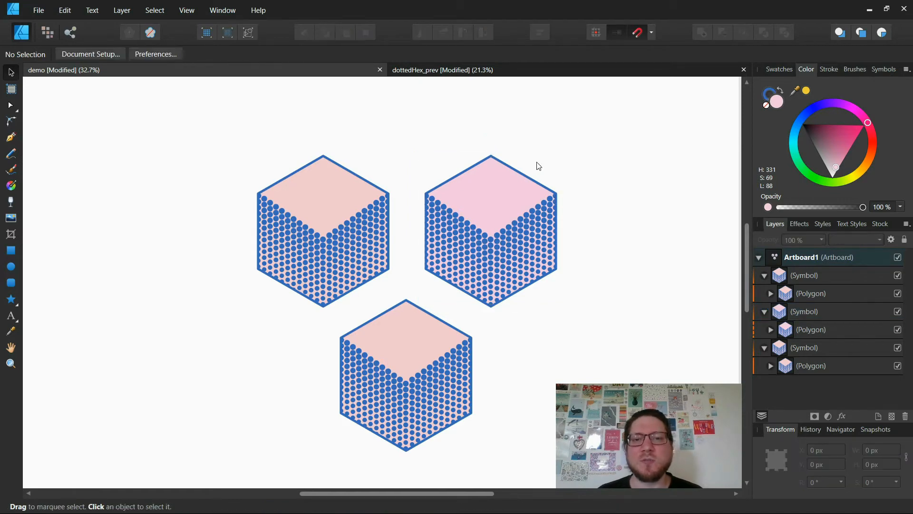
Select the lower hexagon symbol and detach it from its symbol.
click(421, 342)
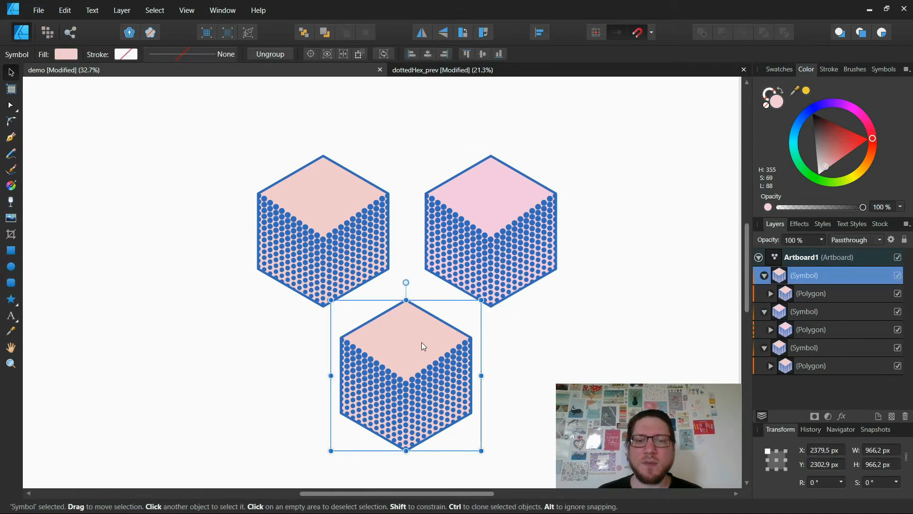
click(881, 69)
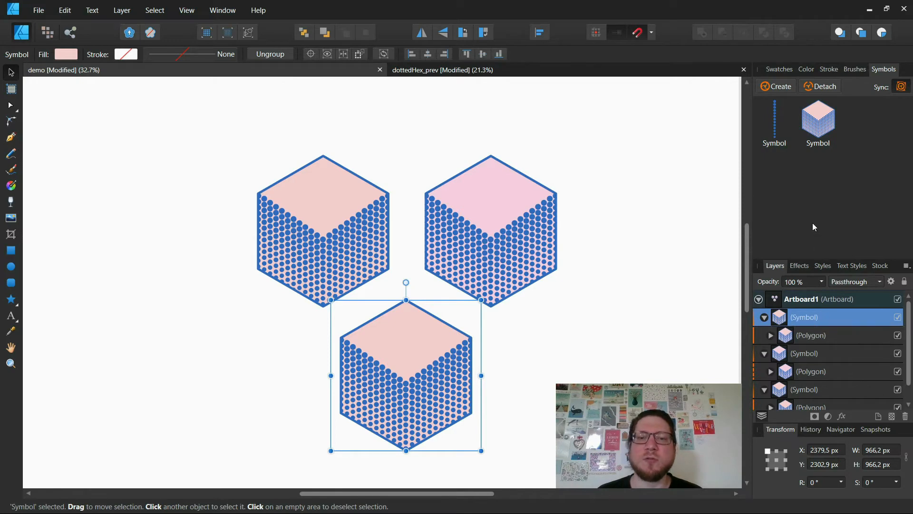
click(828, 89)
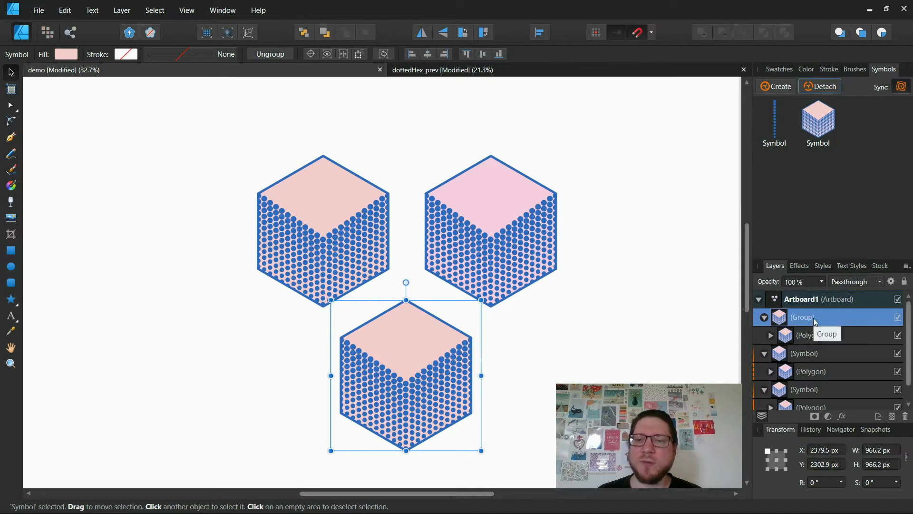
Shrink the polygon inside the detached lower hexagon group around its center to about 885 px wide.
click(833, 336)
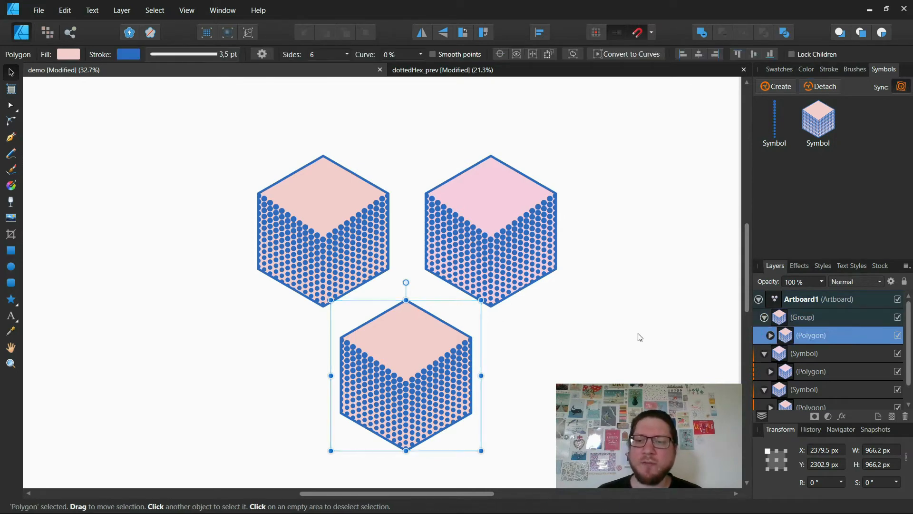
mouse_move(482, 299)
mouse_down()
mouse_move(467, 310)
mouse_move(501, 290)
mouse_move(491, 307)
mouse_move(500, 287)
mouse_move(480, 319)
mouse_move(490, 310)
mouse_up()
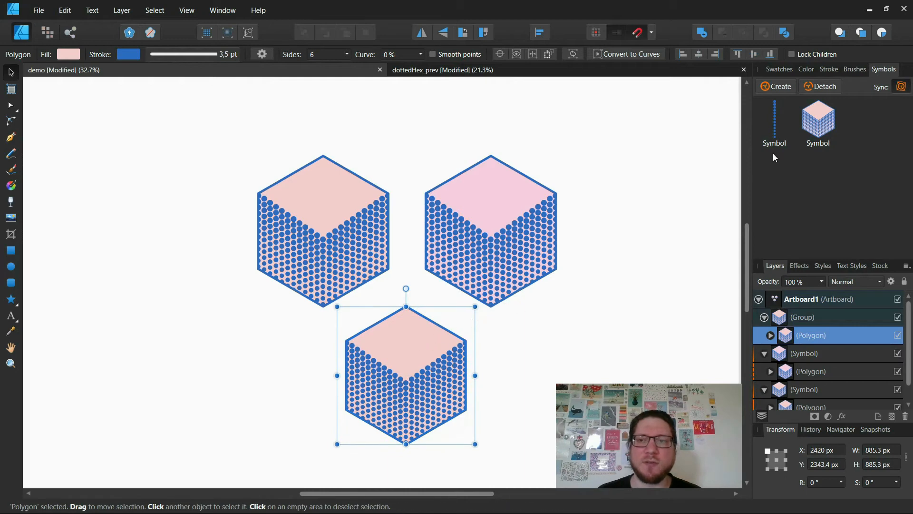
click(620, 190)
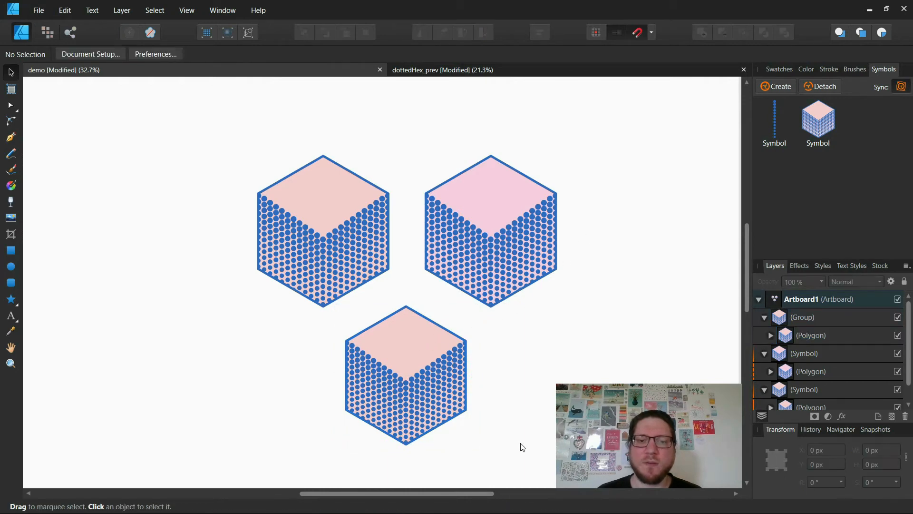
drag(521, 443, 288, 299)
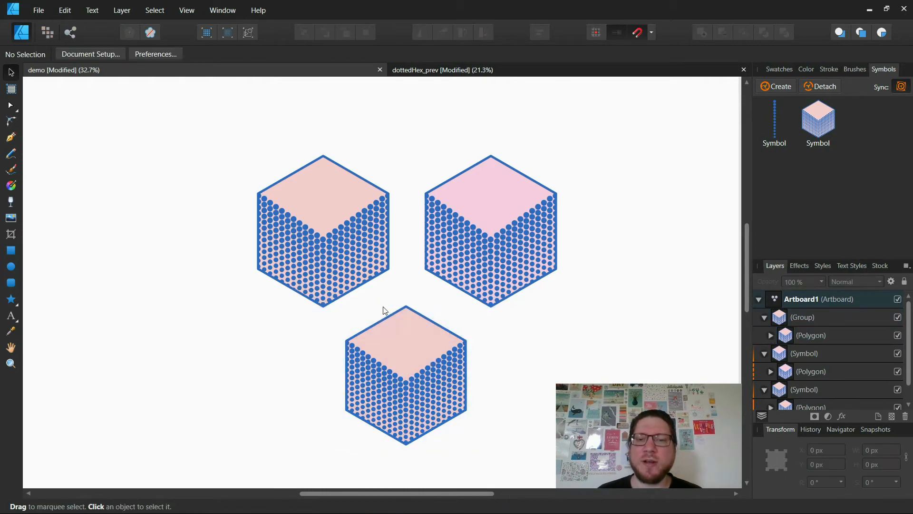
click(420, 330)
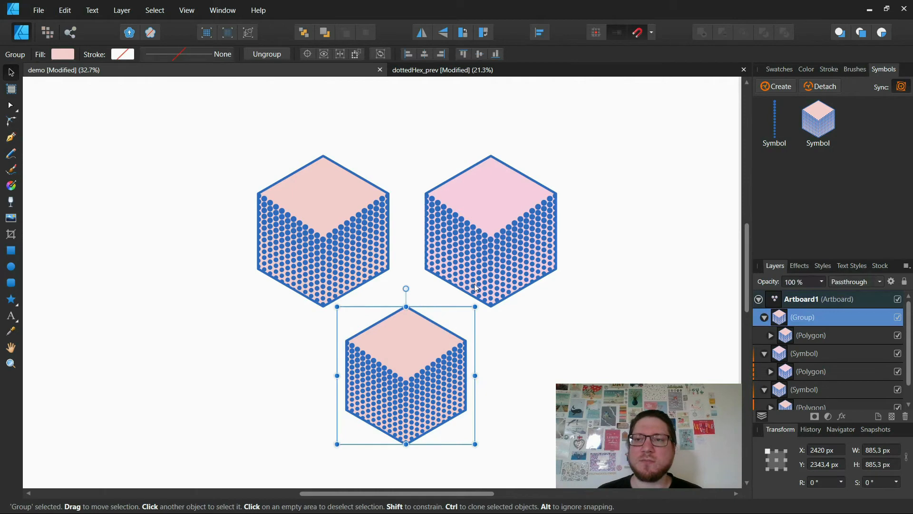
click(622, 157)
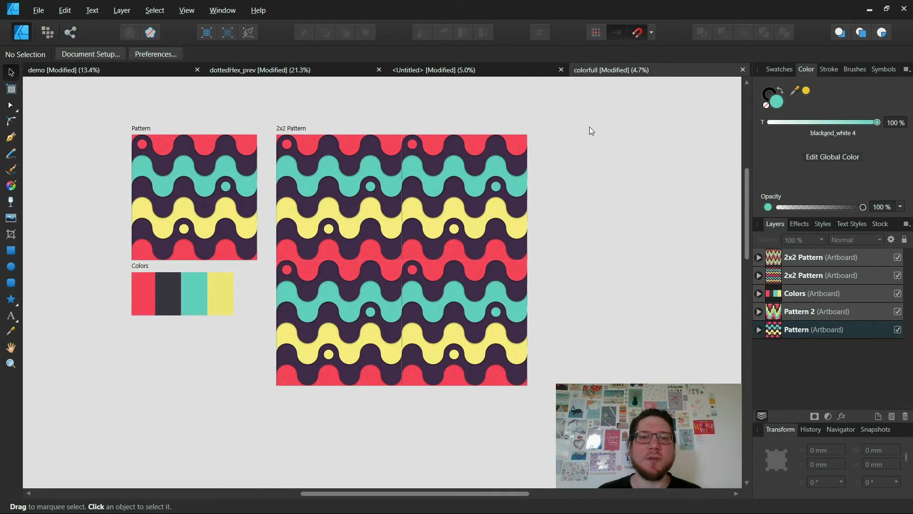
Examine the Pattern and 2x2 Pattern artboards in the colorfull document and the symbol instances they contain.
click(146, 128)
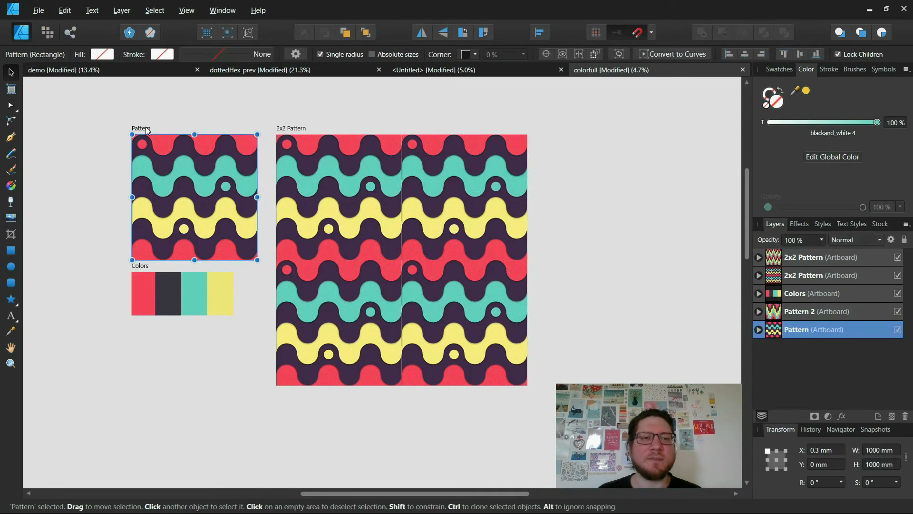
click(292, 128)
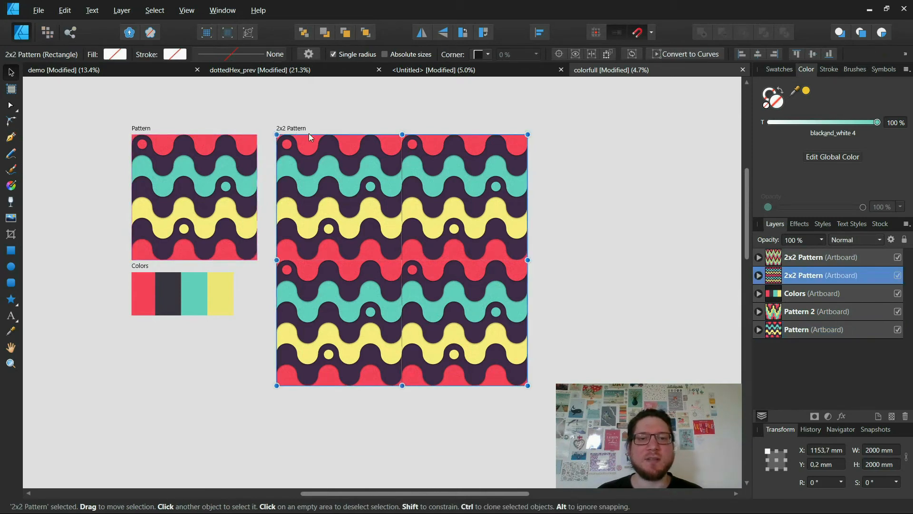
click(759, 276)
click(802, 294)
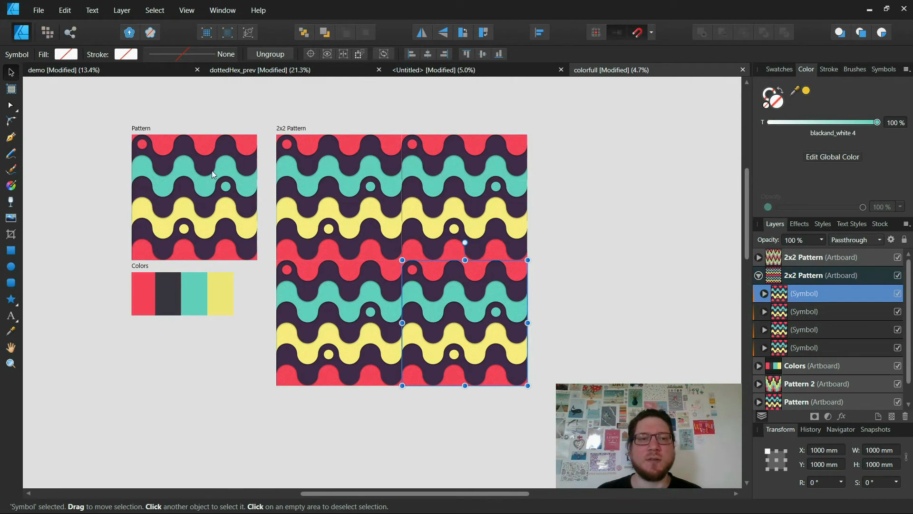
click(170, 143)
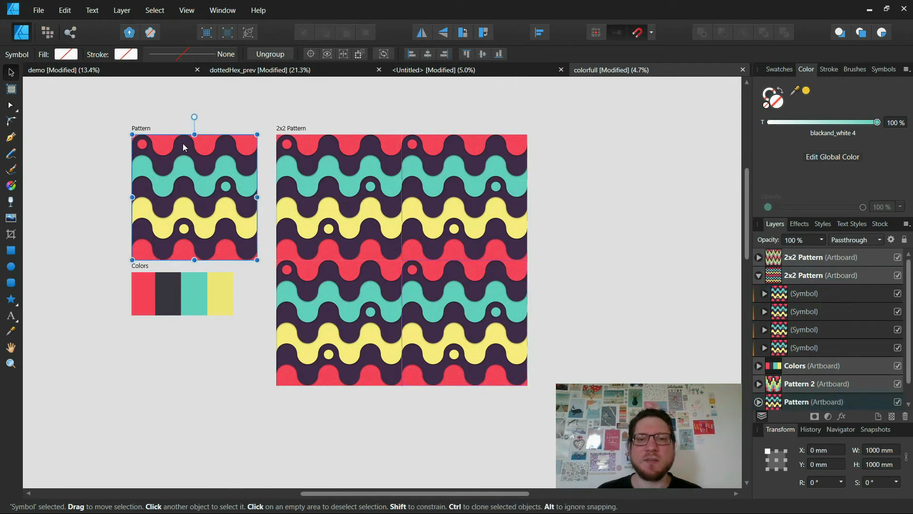
click(329, 150)
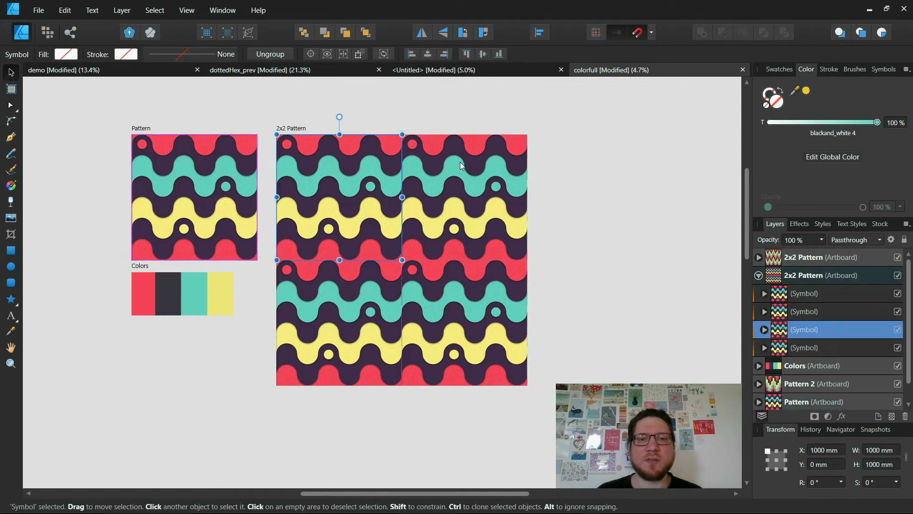
shift+click(470, 278)
shift+click(364, 306)
click(340, 101)
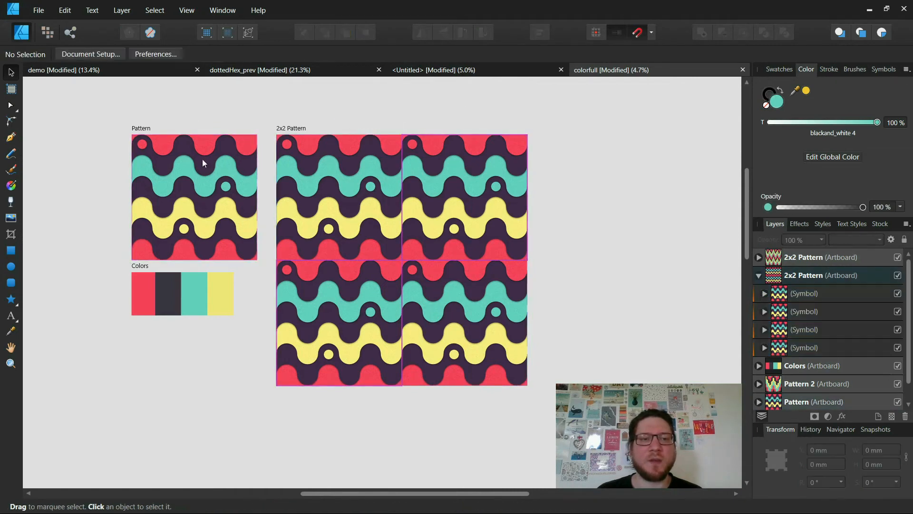
Select the teal circle inside the Pattern artboard's symbol and change its fill to golden yellow, hue 48.
click(228, 185)
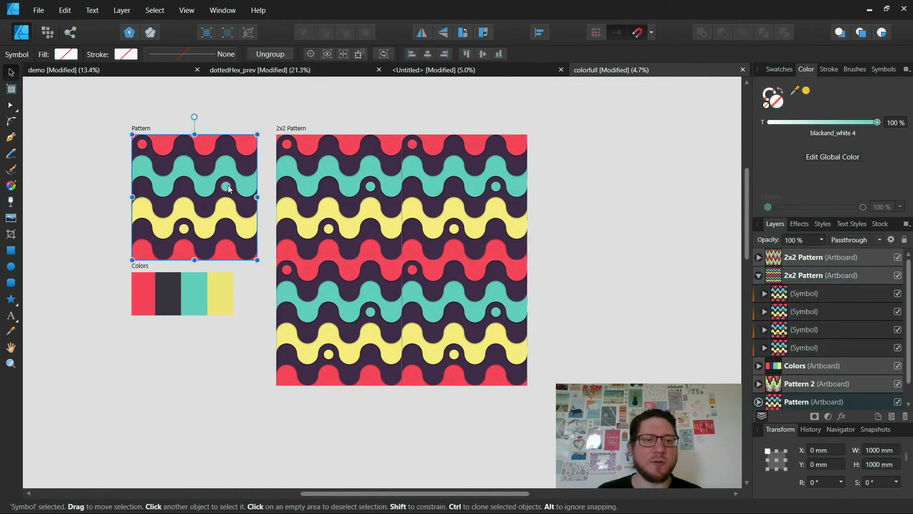
double_click(229, 189)
click(227, 186)
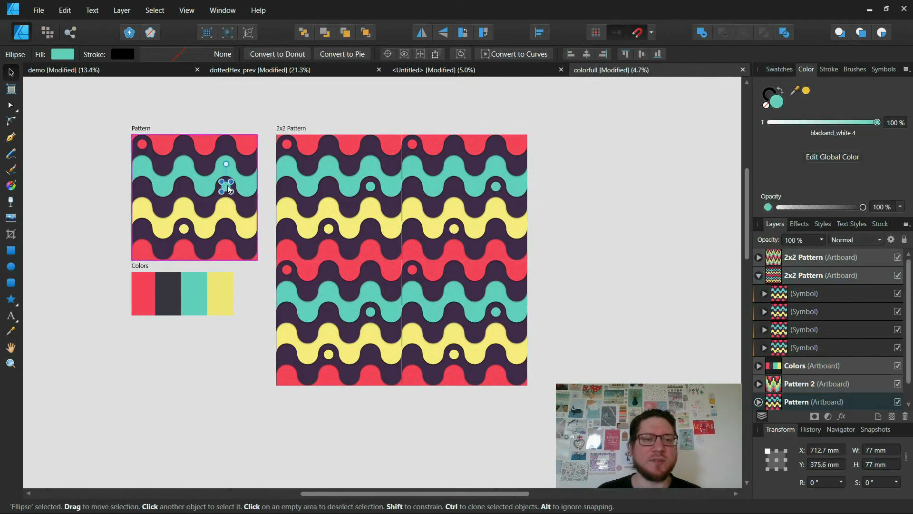
click(806, 91)
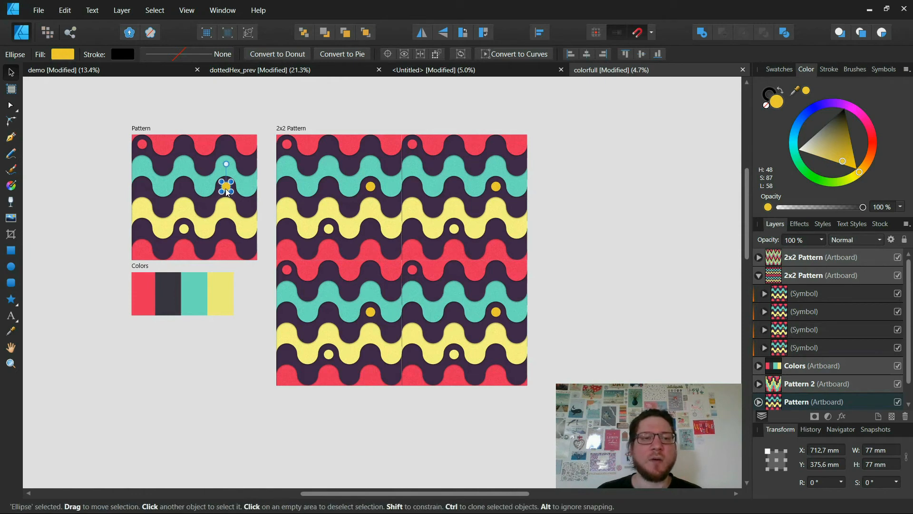
Move the golden circle one wave to the left, above the light yellow circle, and select the light yellow circle.
drag(227, 191, 184, 192)
click(185, 233)
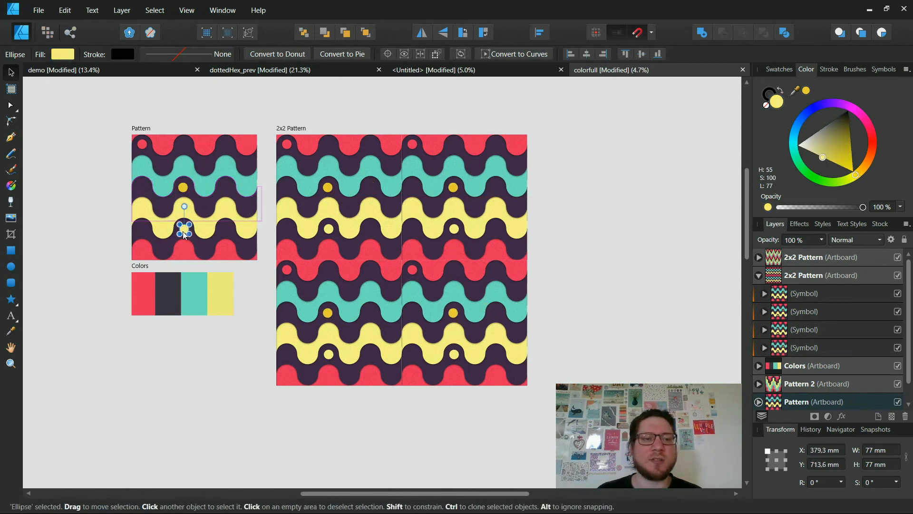
Move the light yellow circle in the Pattern artboard down to the right onto the lower red wave and deselect it.
drag(185, 233, 204, 249)
click(646, 134)
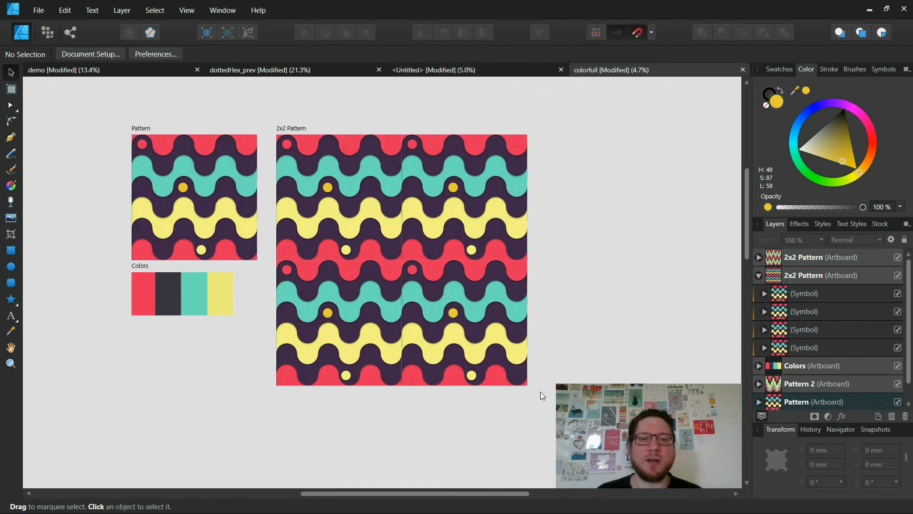
Switch to the untitled document, place the Pattern artboard above TiledPattern in the layer order, and check both artboards' sizes.
click(470, 72)
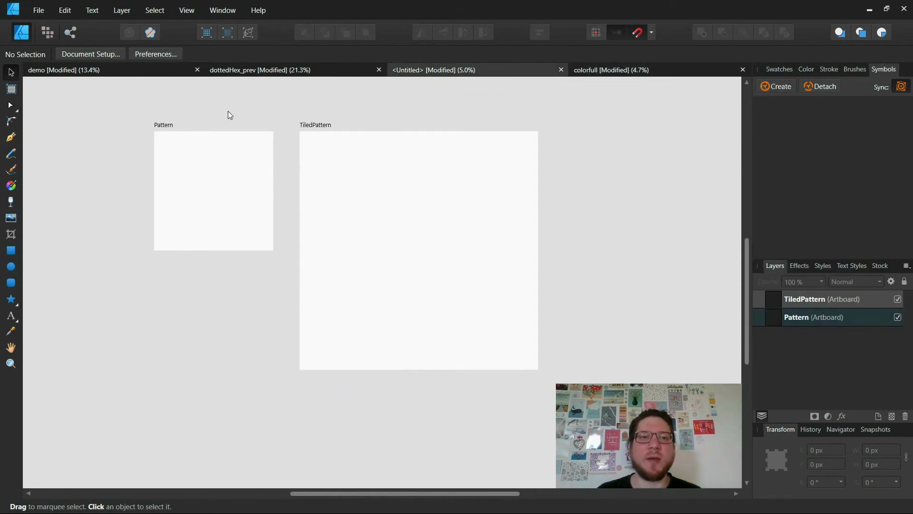
click(168, 125)
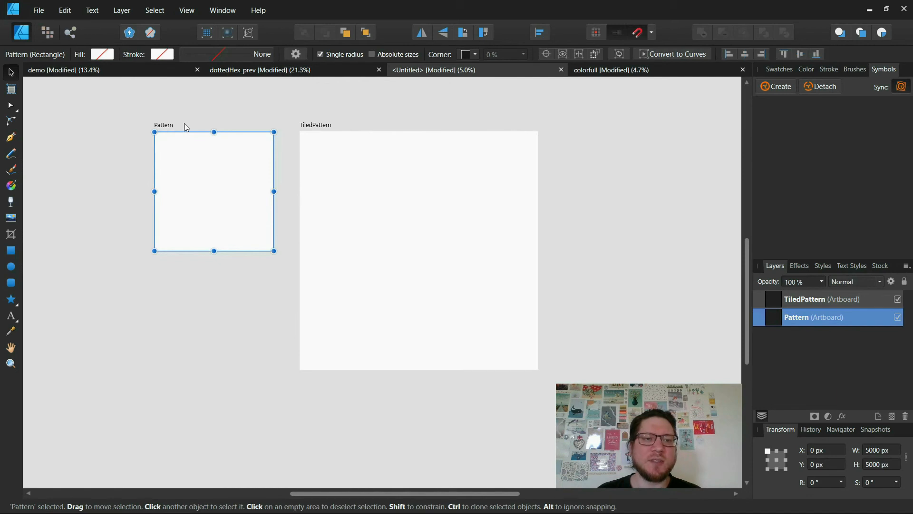
drag(839, 324, 826, 299)
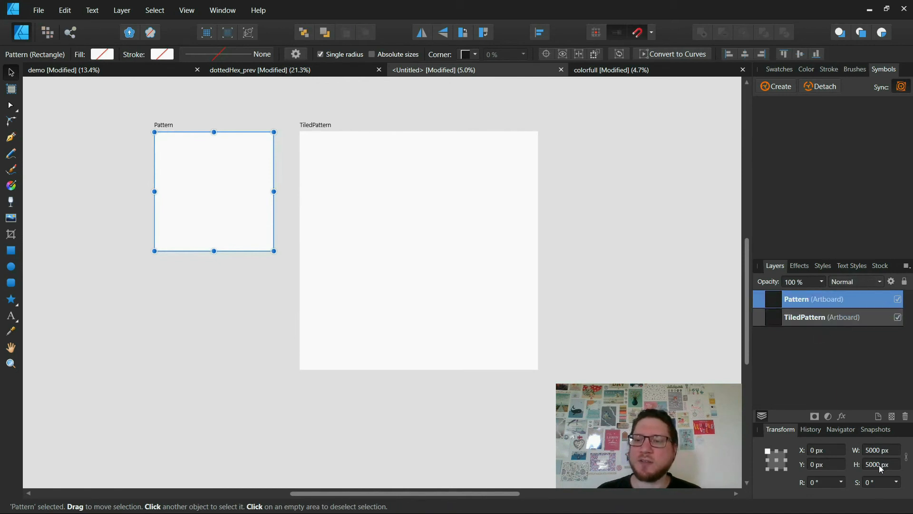
click(824, 318)
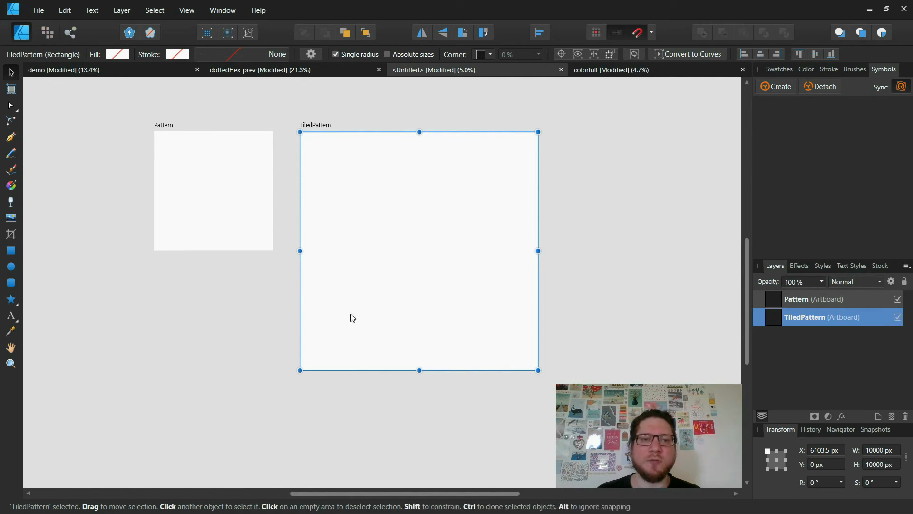
click(192, 112)
click(180, 151)
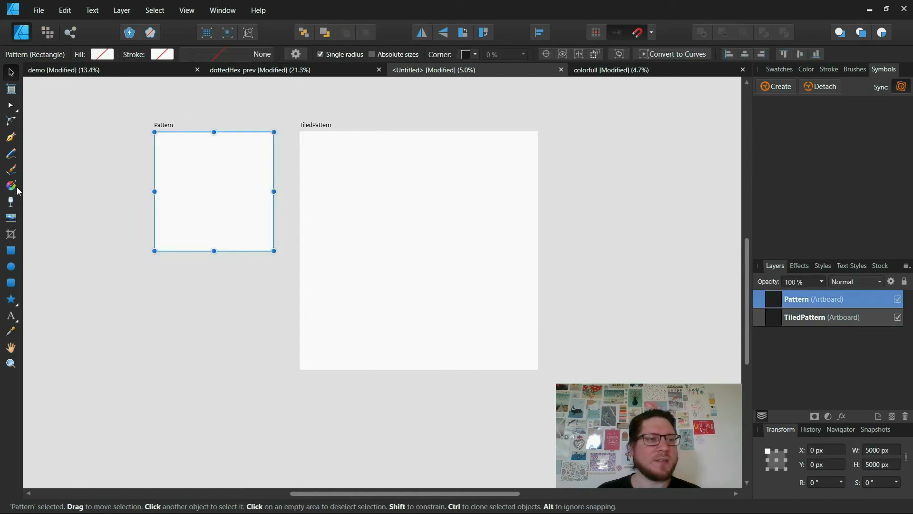
Draw a 5000 × 5000 px rectangle covering the whole Pattern artboard and set its fill opacity to 0 %.
click(11, 250)
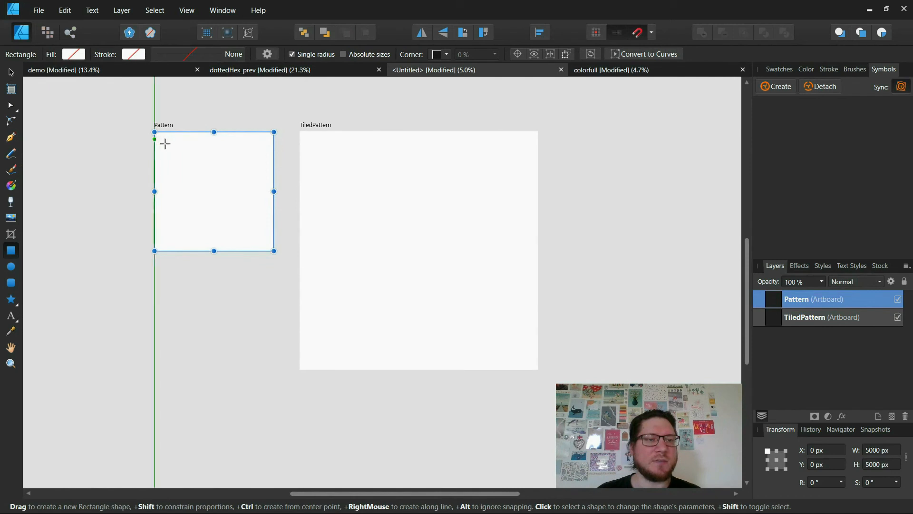
drag(155, 139, 274, 251)
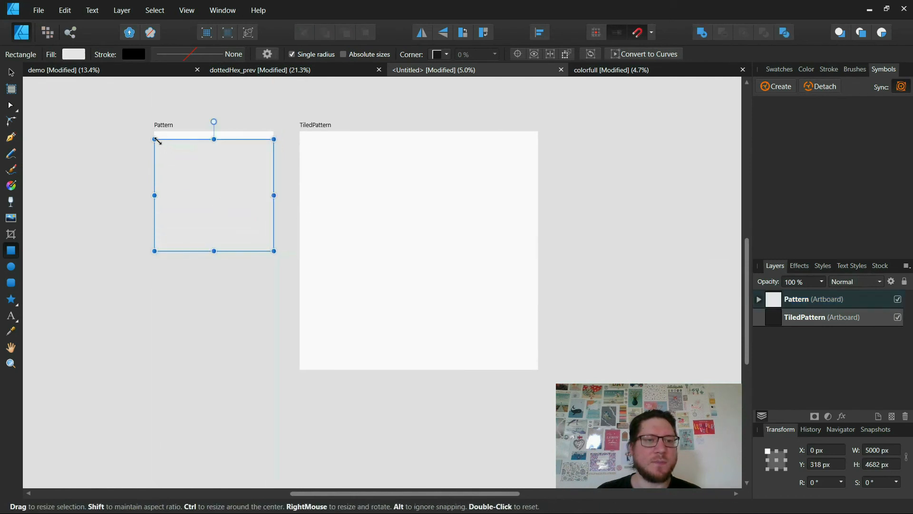
drag(155, 139, 154, 133)
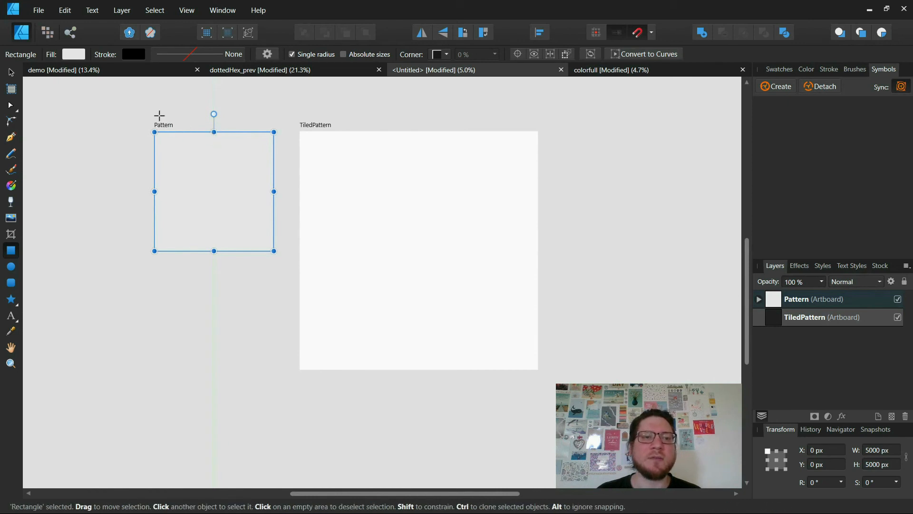
click(806, 70)
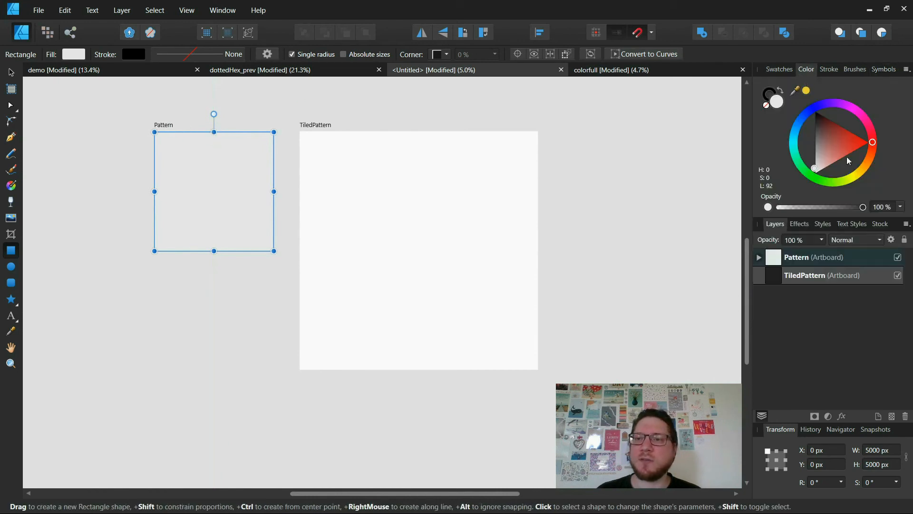
drag(864, 210, 778, 211)
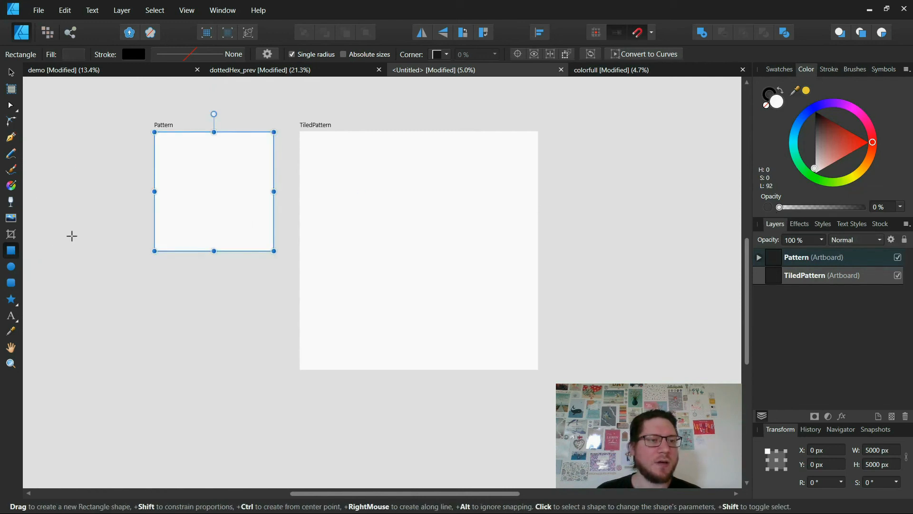
Draw a rectangle about 3291 × 1045 px in the Pattern artboard, fill it opaque black, and move it to the artboard's center.
drag(176, 166, 255, 192)
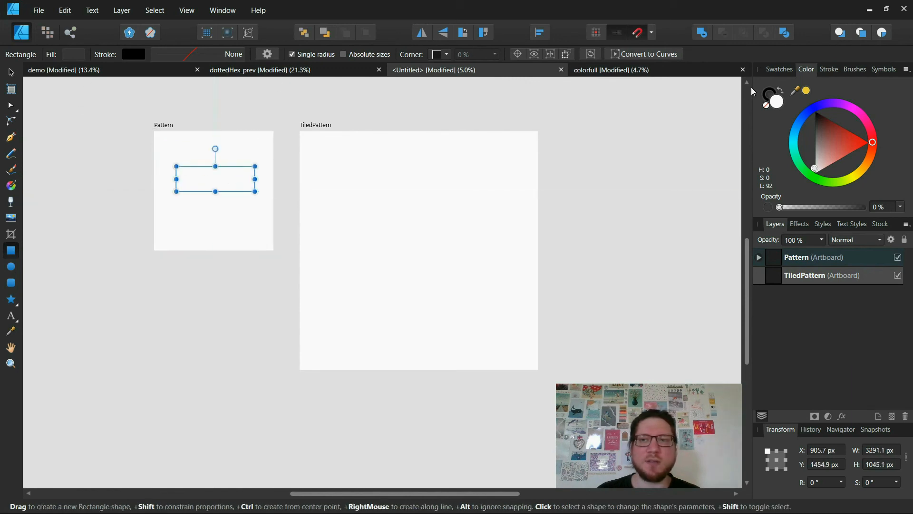
drag(779, 209, 863, 207)
drag(815, 168, 814, 111)
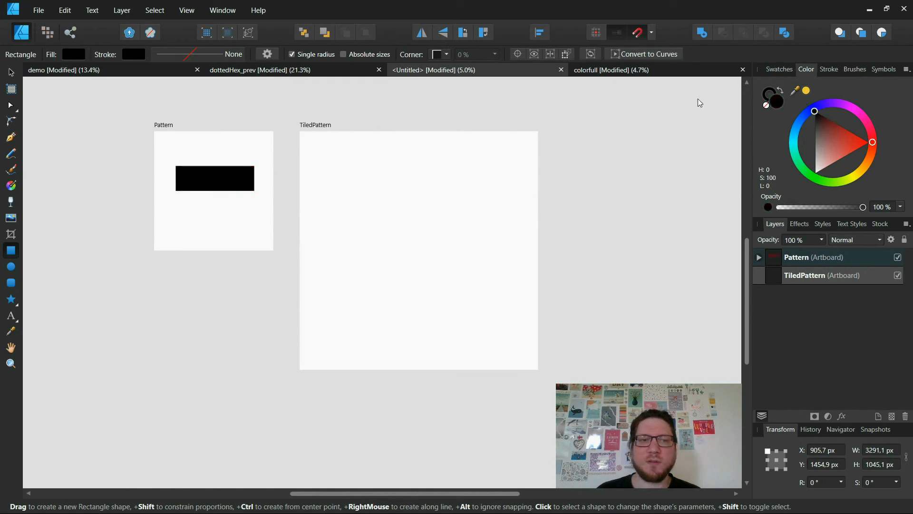
click(10, 72)
drag(237, 192, 236, 204)
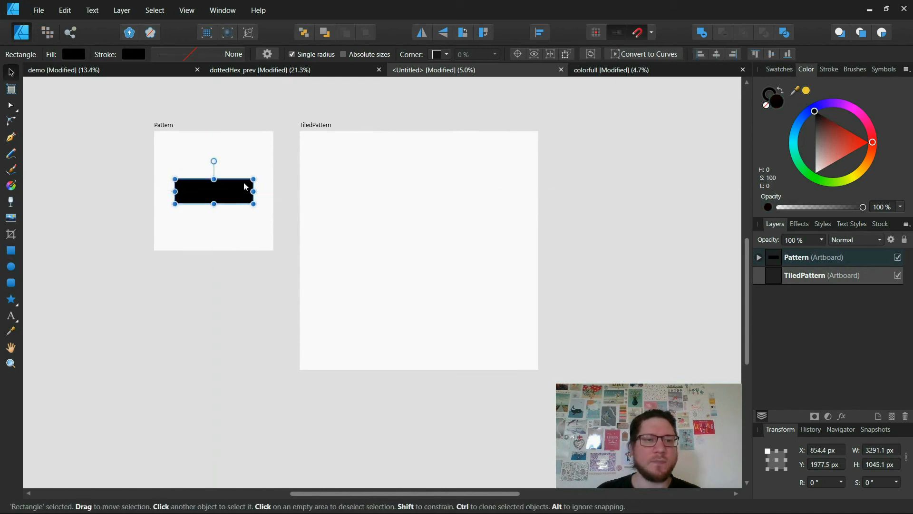
Nest the black rectangle inside the transparent full-size rectangle in the Pattern artboard's layer structure.
click(259, 148)
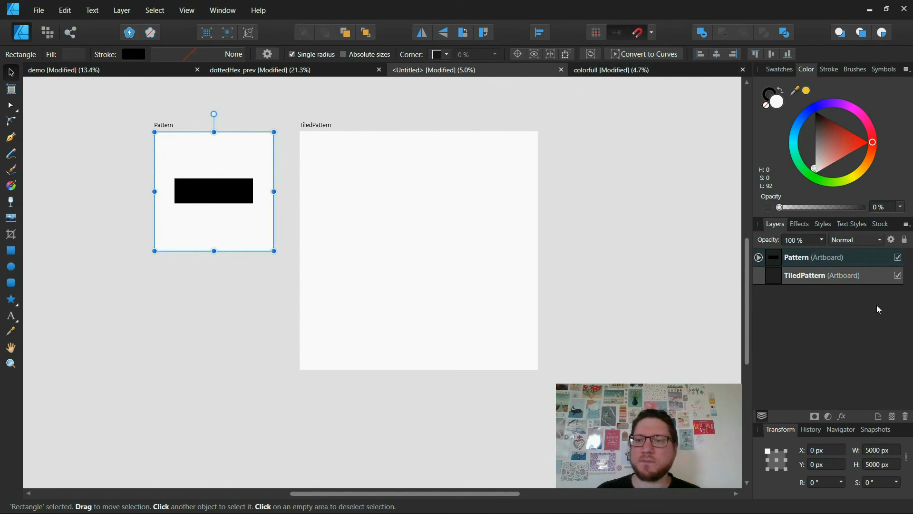
click(759, 257)
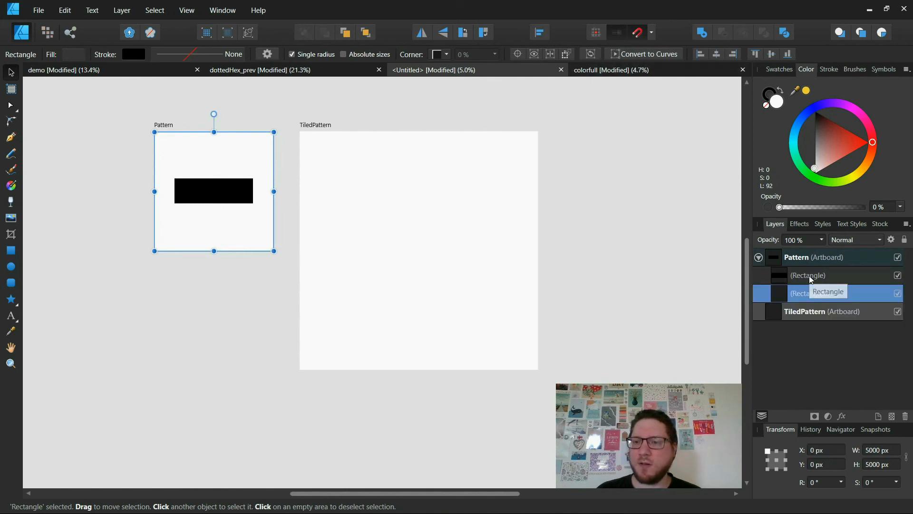
drag(809, 276, 810, 294)
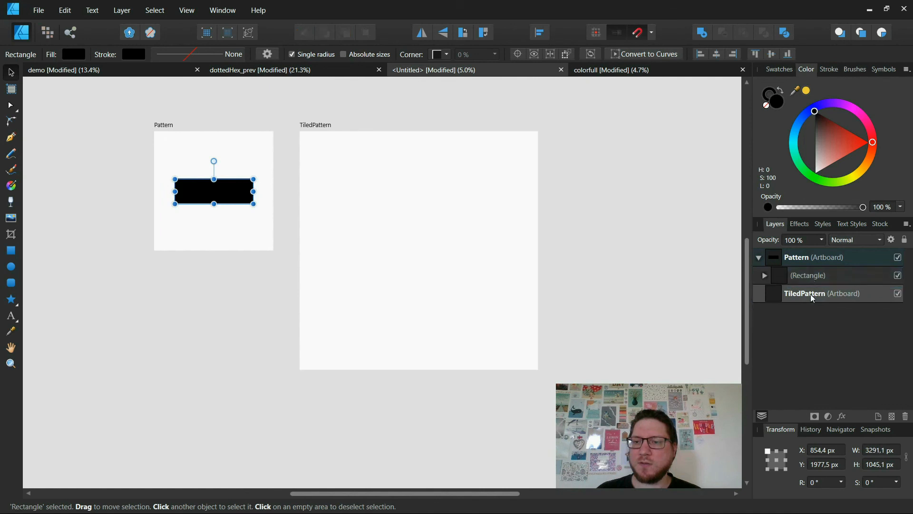
click(766, 275)
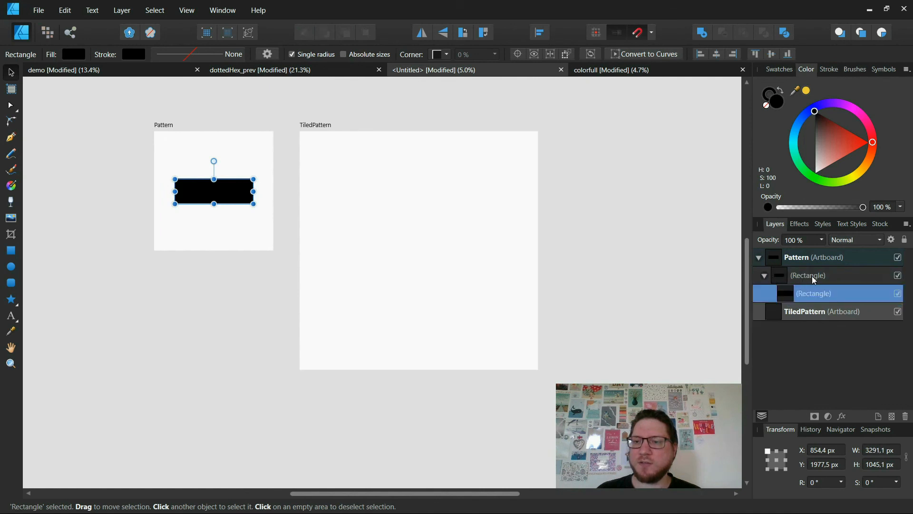
Rename the transparent outer rectangle as Container.
click(811, 275)
double_click(818, 275)
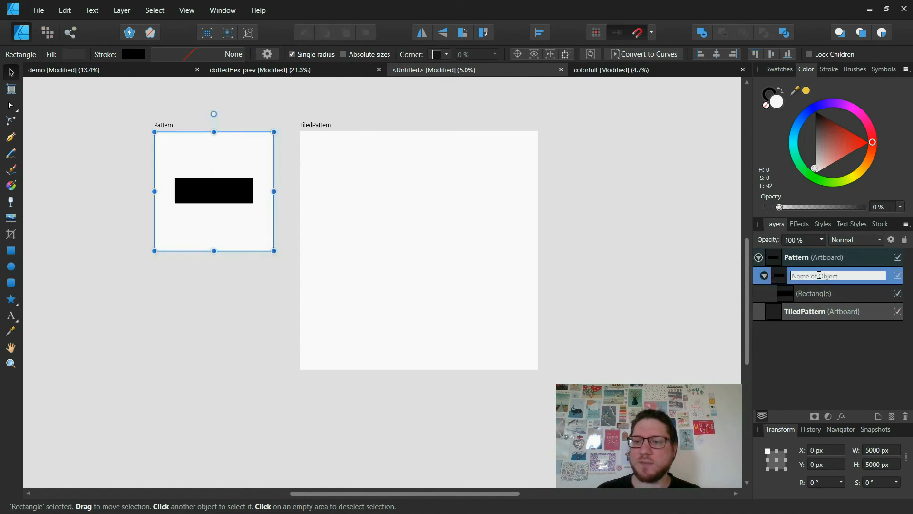
text(Conta)
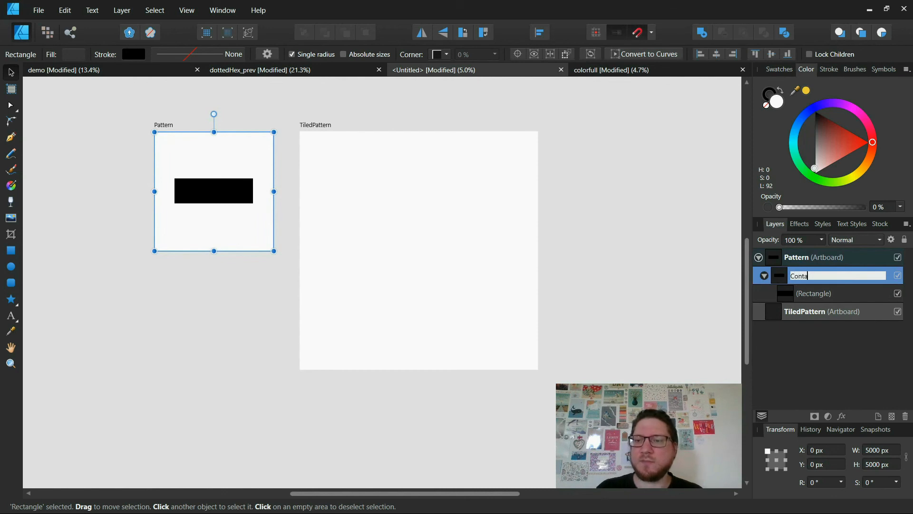
text(iner)
key(Return)
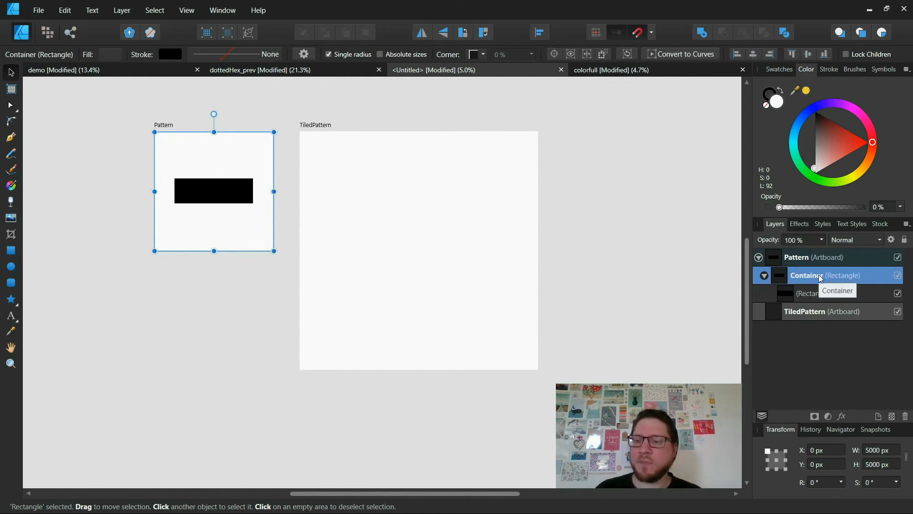
Create a symbol from Container and place an instance in the upper-left quarter of the TiledPattern artboard.
click(883, 69)
click(786, 87)
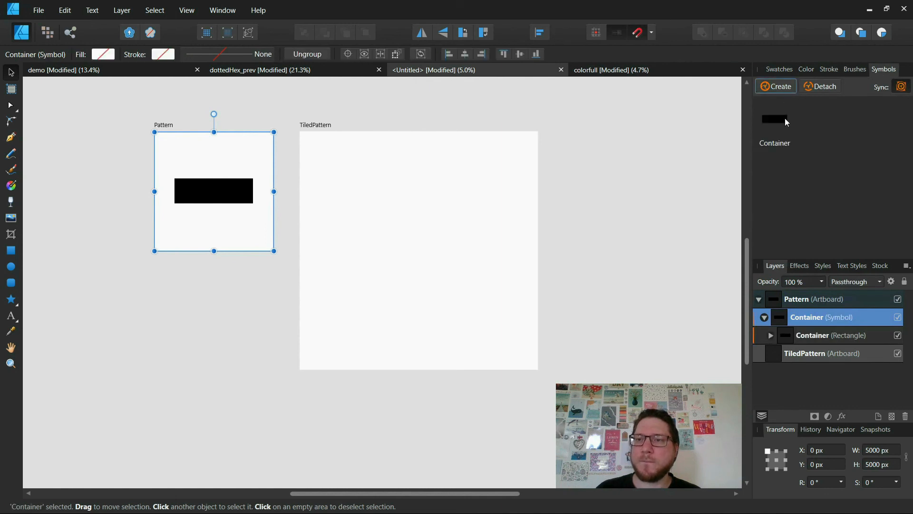
drag(786, 129, 356, 189)
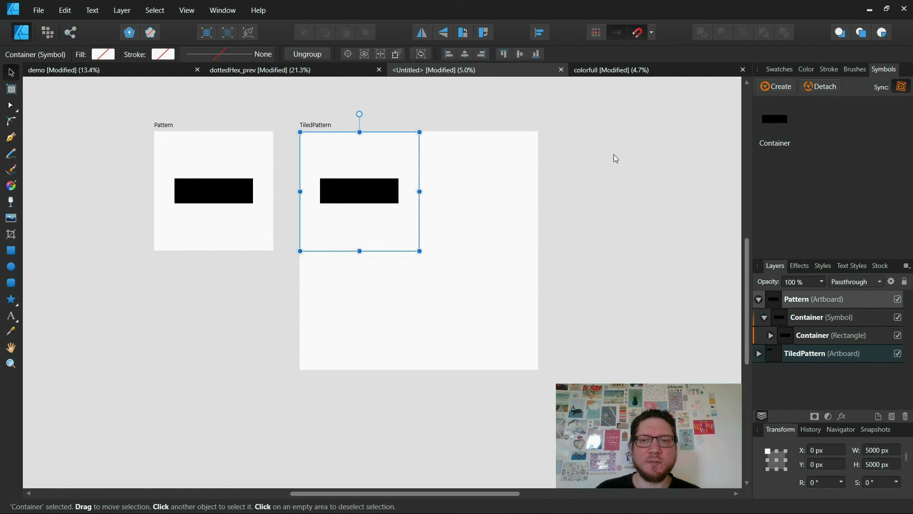
Duplicate the Container symbol instance to fill the remaining three quarters of TiledPattern, forming a 2x2 grid.
key(ctrl+c)
key(ctrl+v)
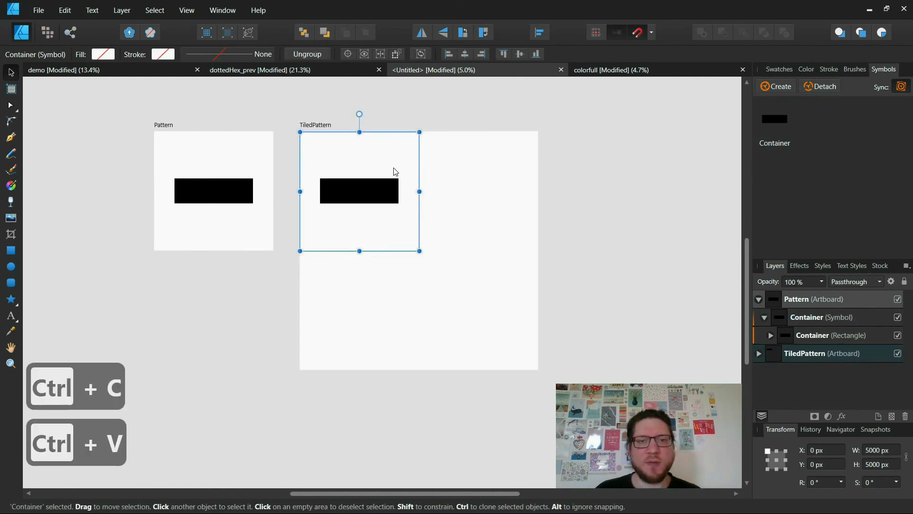
drag(393, 171, 377, 281)
key(ctrl+c)
key(ctrl+v)
key(ctrl+c)
key(ctrl+v)
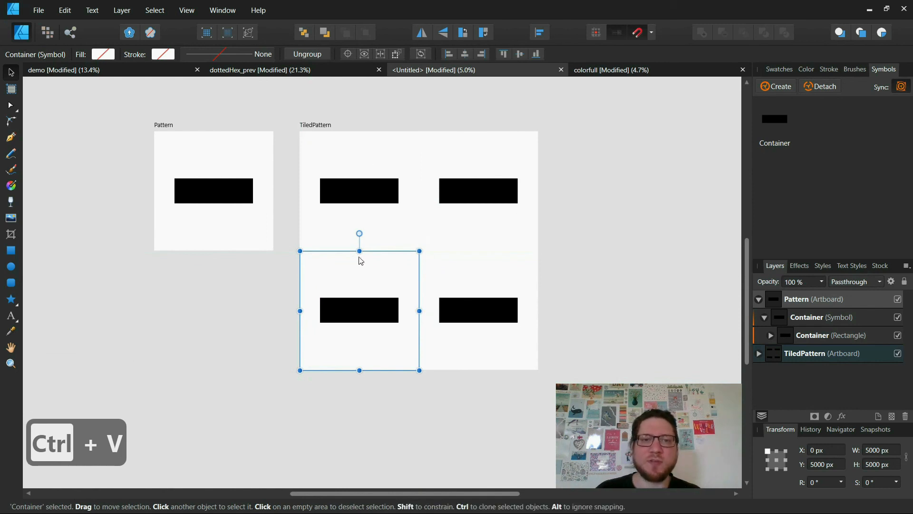
Rotate, stretch and move the black rectangle inside the Pattern instance into a horizontal band spanning the tile just below its center, and inspect the tile seam.
click(222, 180)
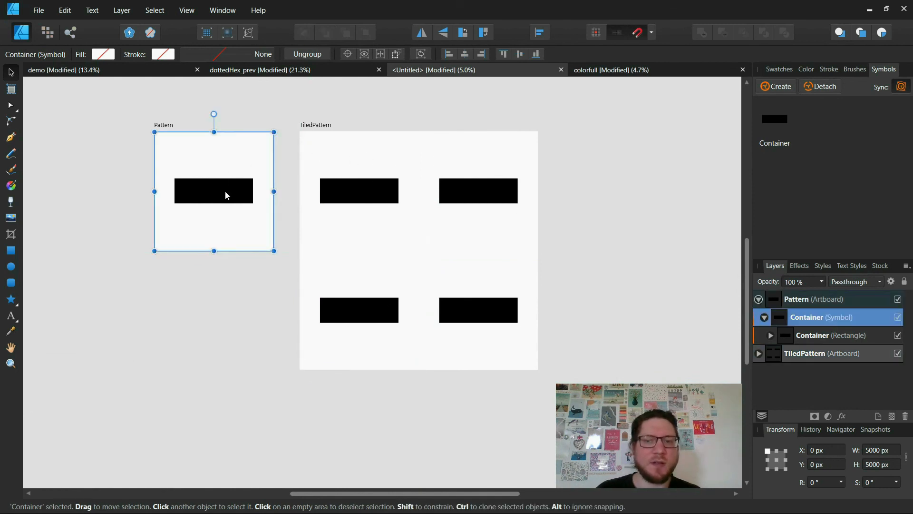
double_click(225, 190)
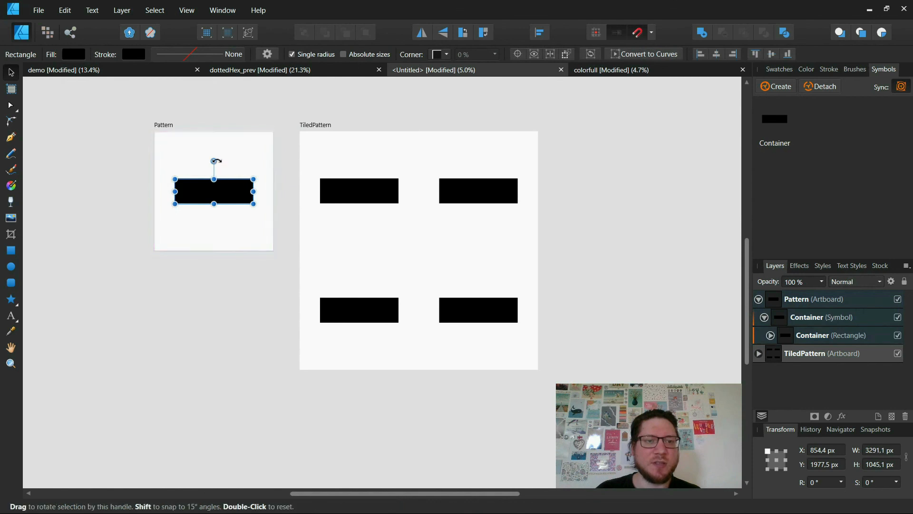
drag(216, 161, 294, 151)
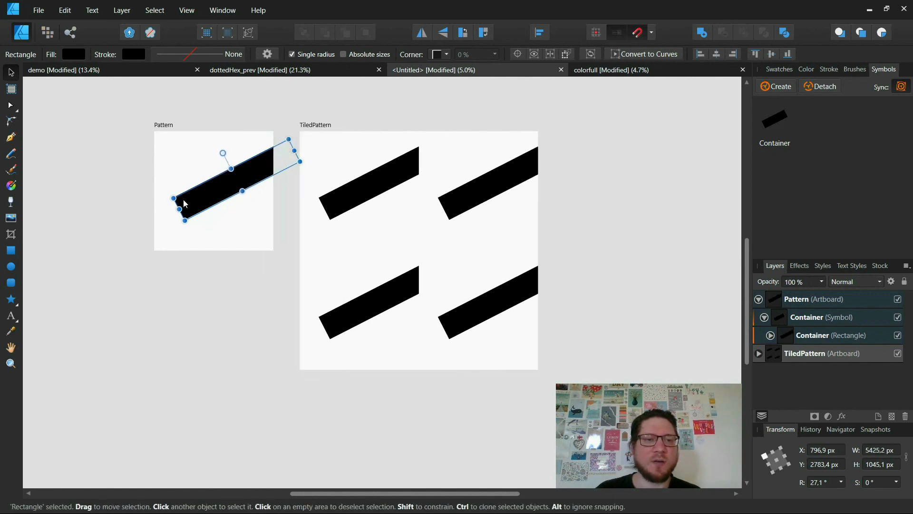
drag(179, 209, 105, 247)
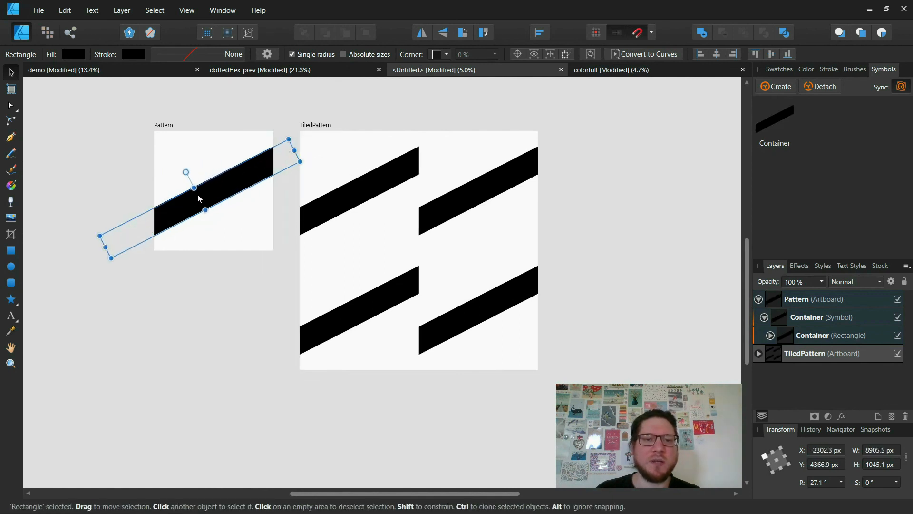
drag(198, 199, 204, 178)
click(572, 141)
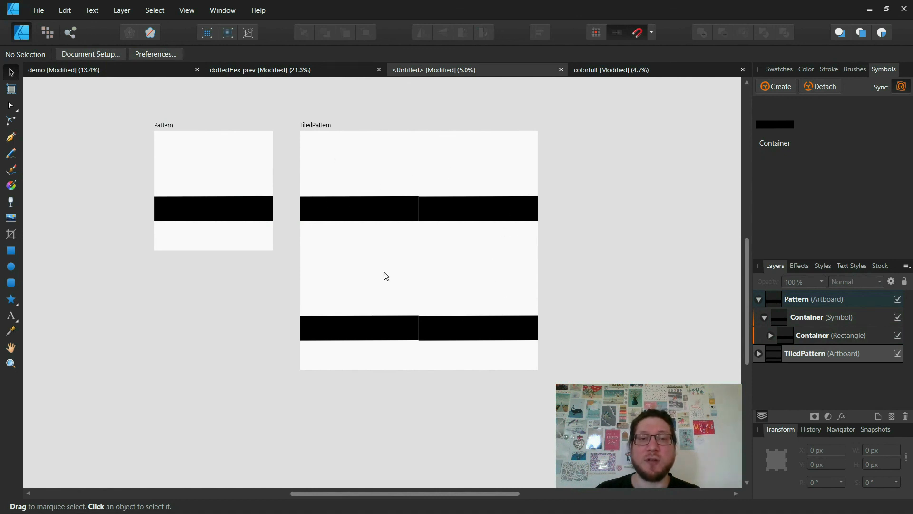
scroll(443, 201, up, 5)
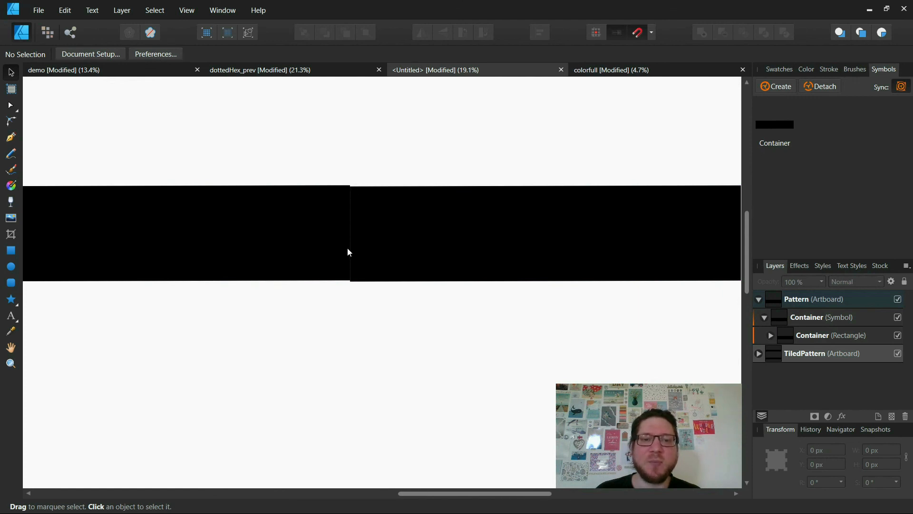
scroll(355, 247, down, 4)
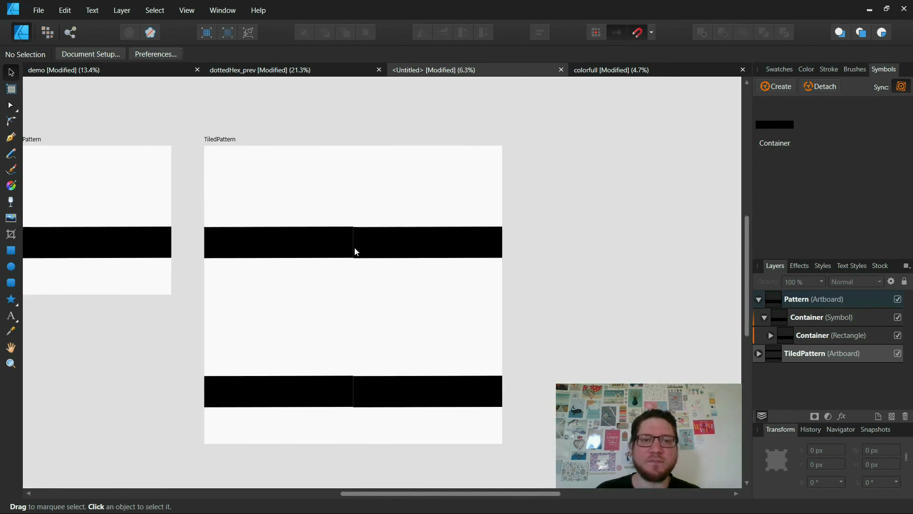
scroll(355, 247, down, 1)
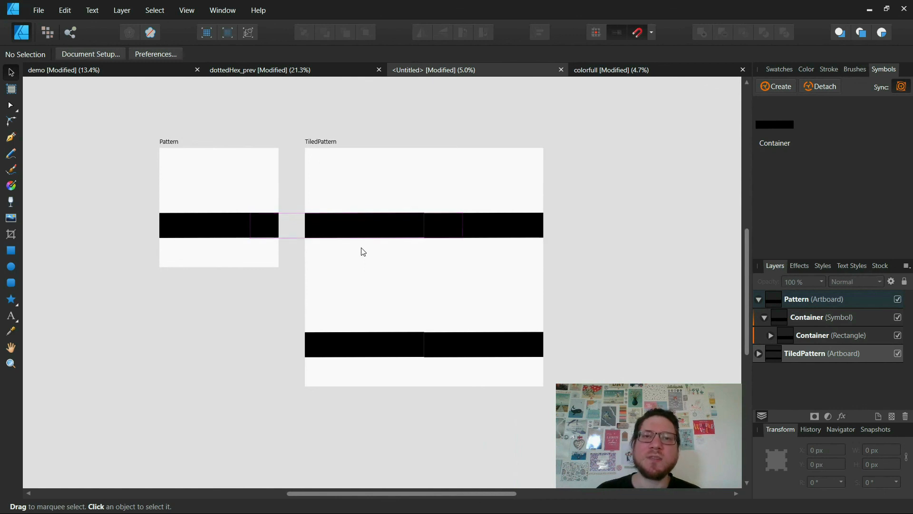